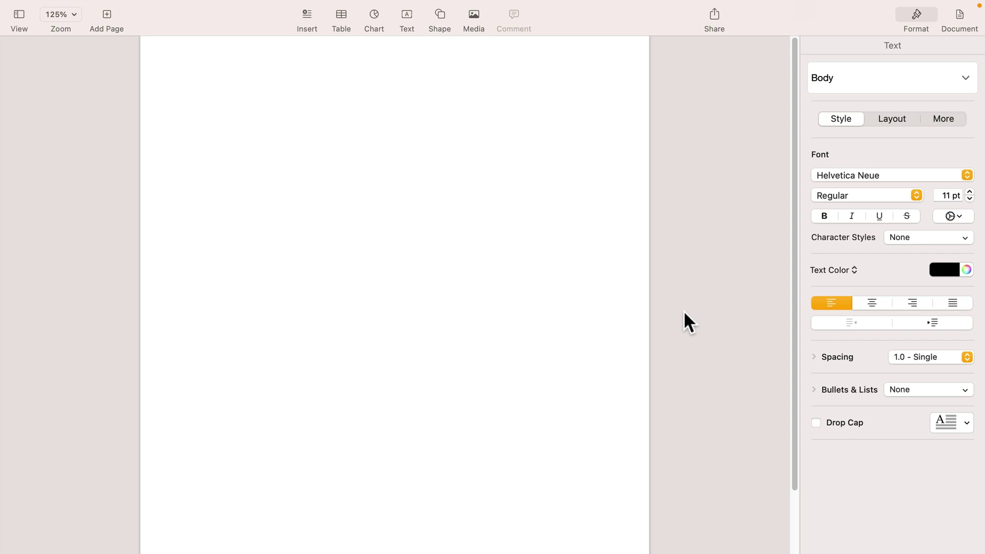
Step: Add a rounded square and reshape it into a pill about 6.97 × 2.05 cm near the top centre
left_click(443, 14)
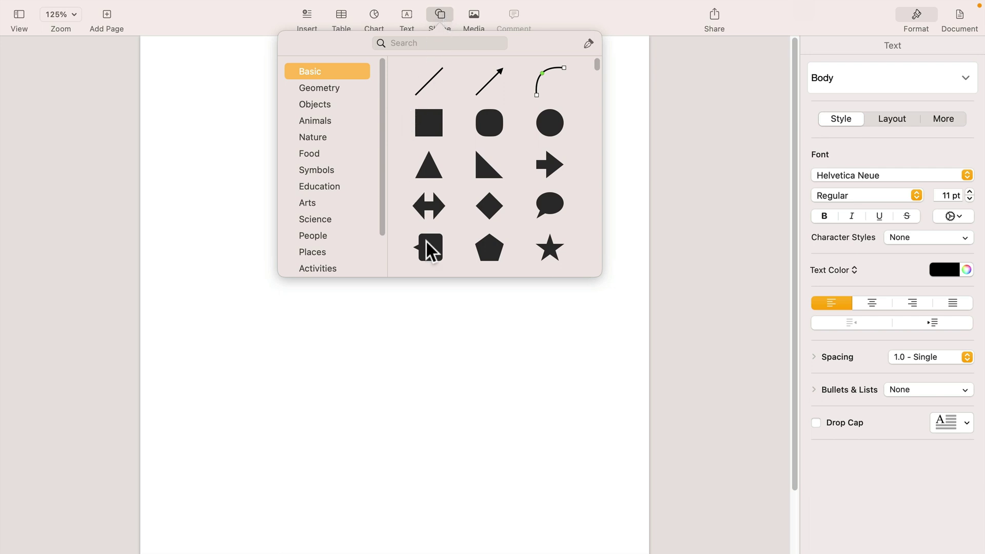
left_click(489, 123)
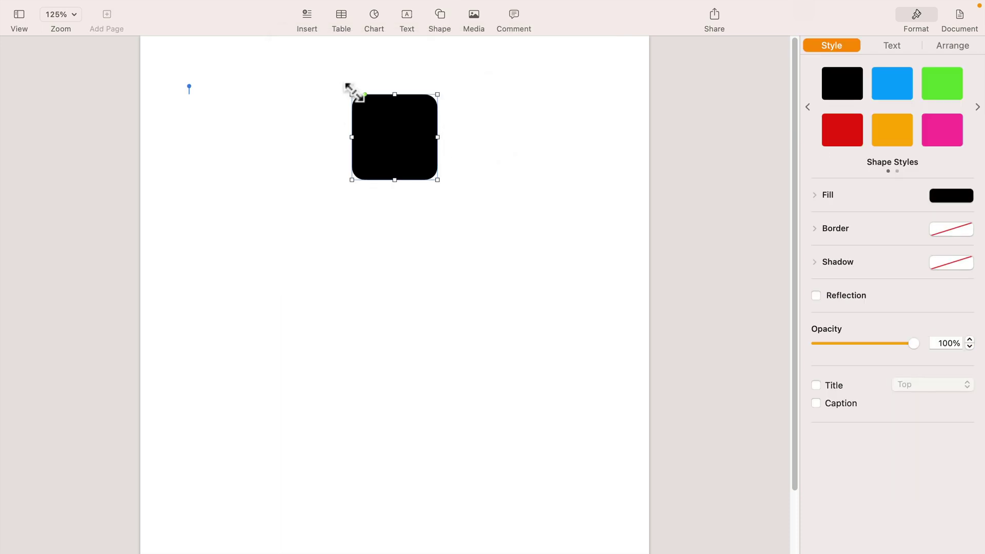
left_click_drag(433, 136, 503, 137)
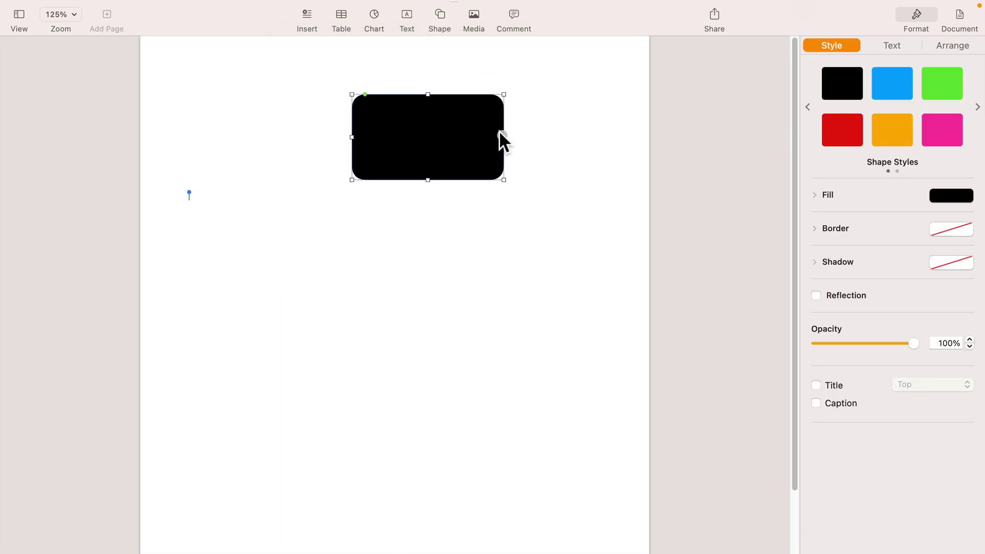
left_click_drag(363, 95, 416, 93)
left_click_drag(462, 145, 421, 129)
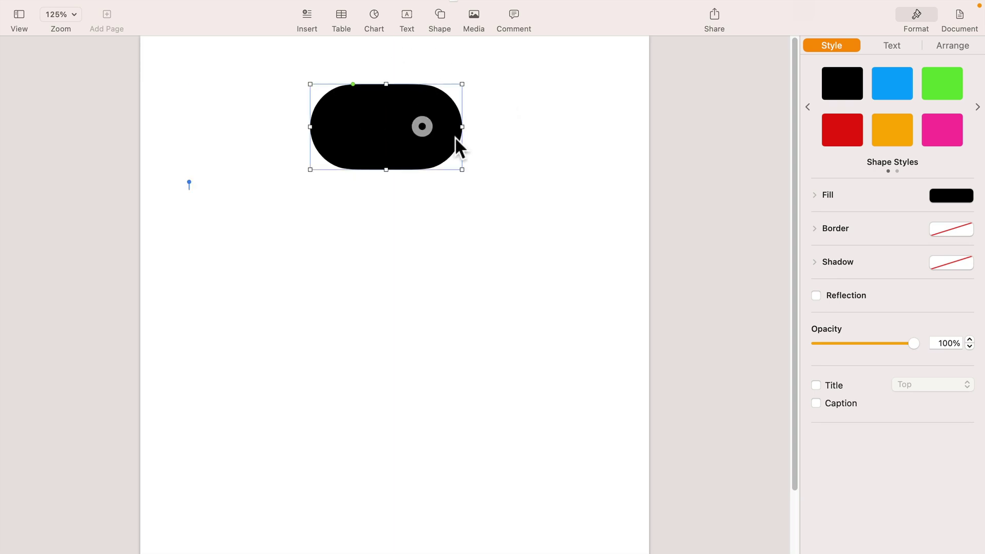
left_click_drag(462, 170, 479, 133)
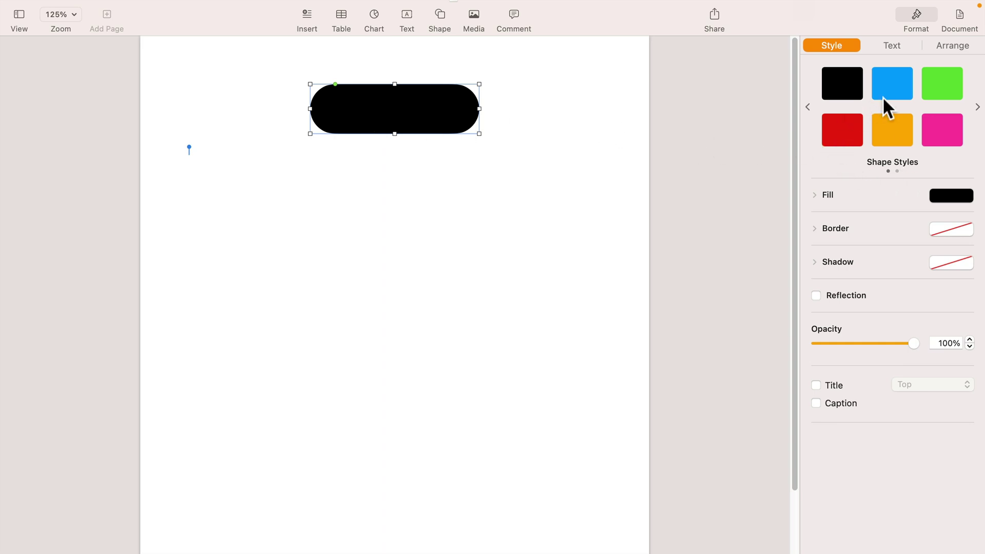
Step: Fill the pill yellow, give it a 3 pt black line border, and move it higher
left_click(951, 195)
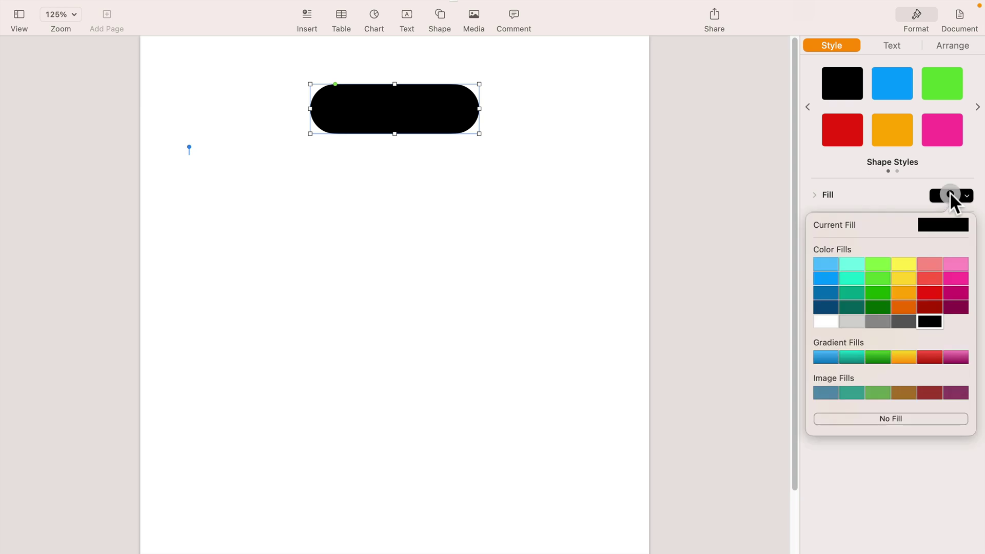
left_click(902, 263)
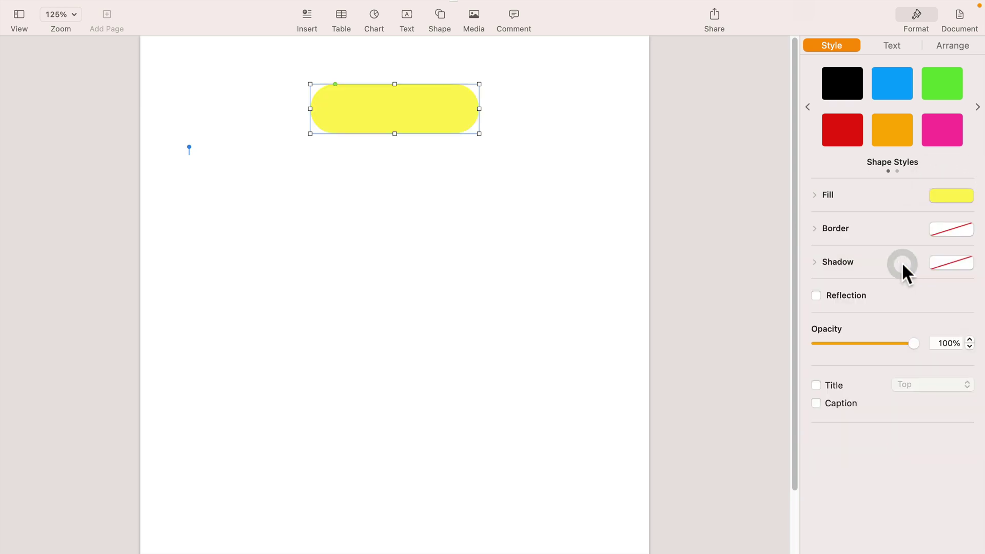
left_click(947, 228)
left_click(837, 228)
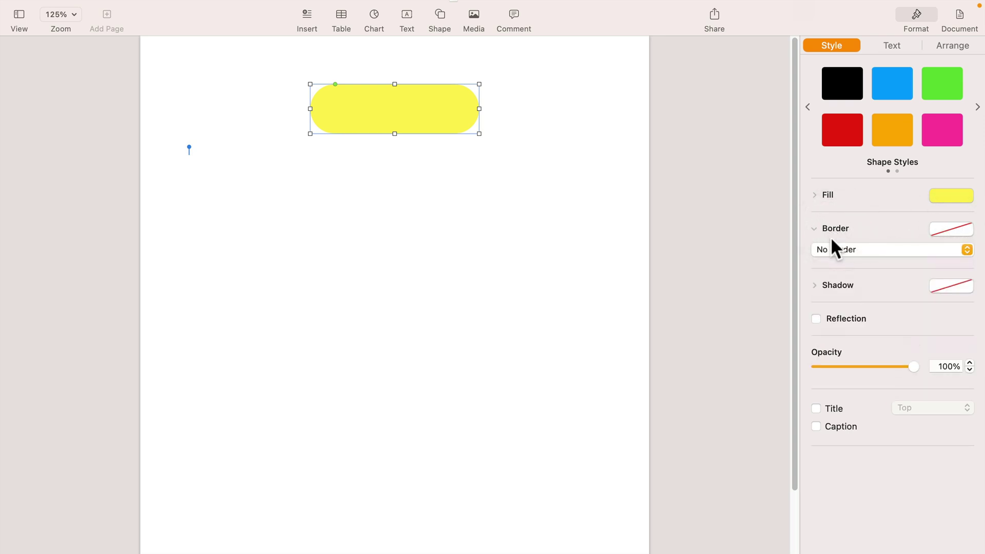
left_click(835, 248)
left_click(838, 264)
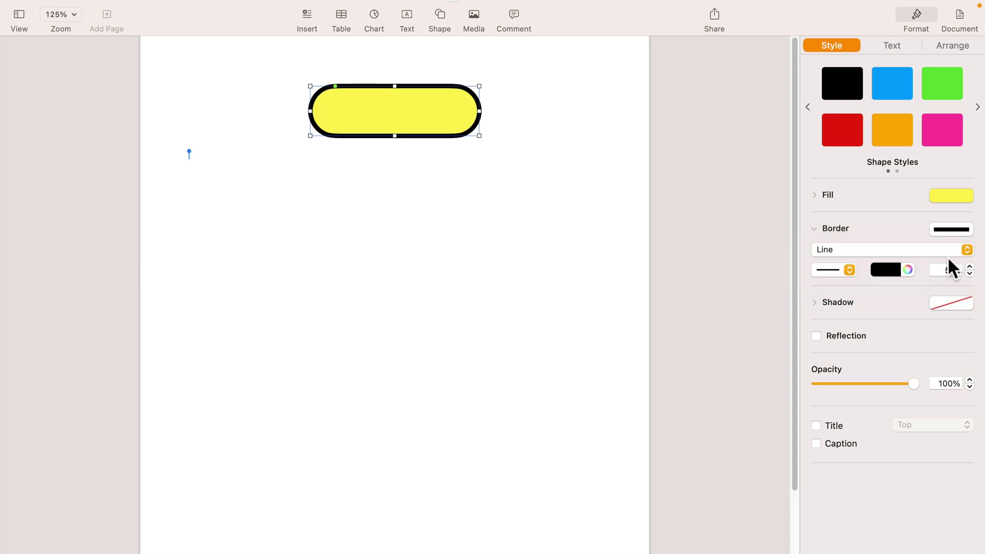
left_click(970, 273)
left_click(970, 274)
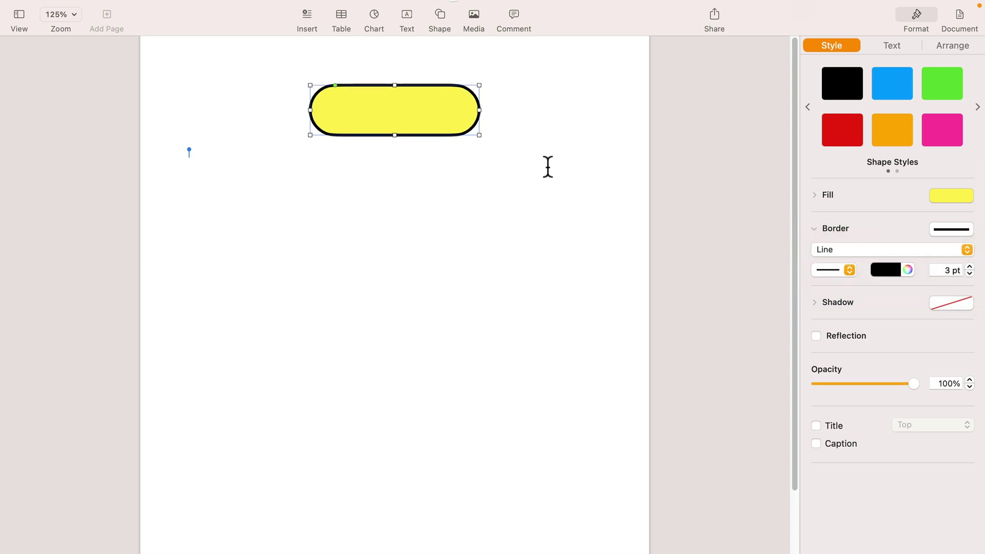
left_click_drag(414, 119, 389, 85)
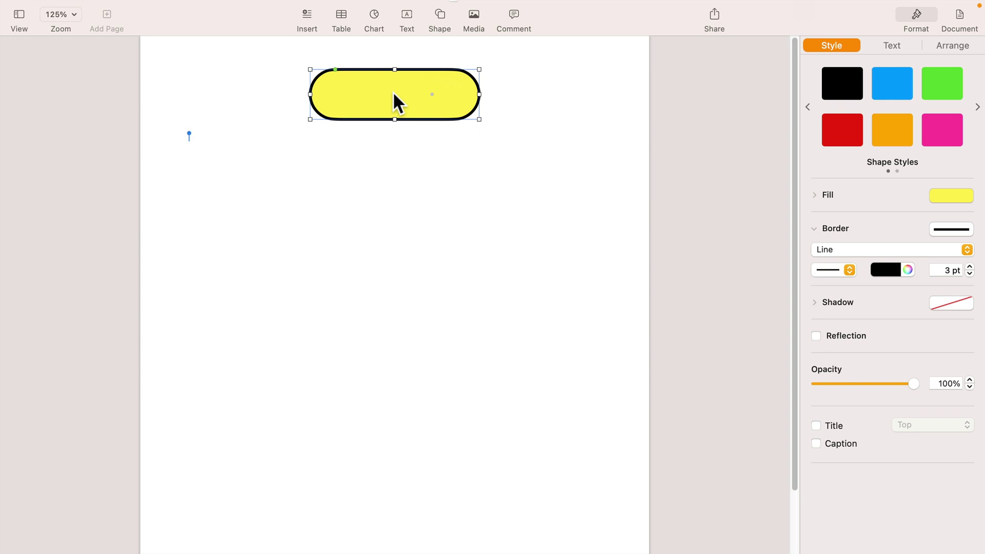
Step: Label the pill 'Start' in black 14 pt text
double_click(393, 92)
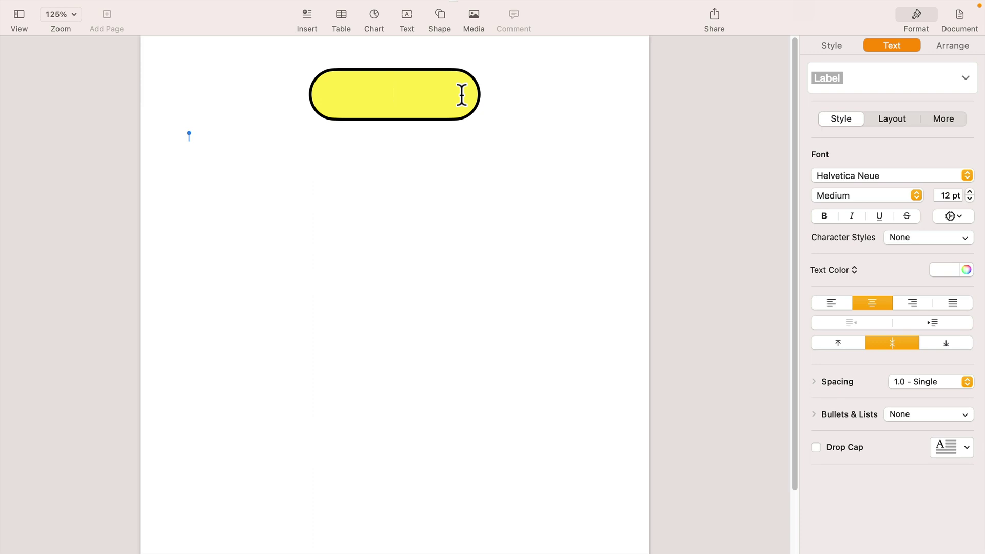
type("S")
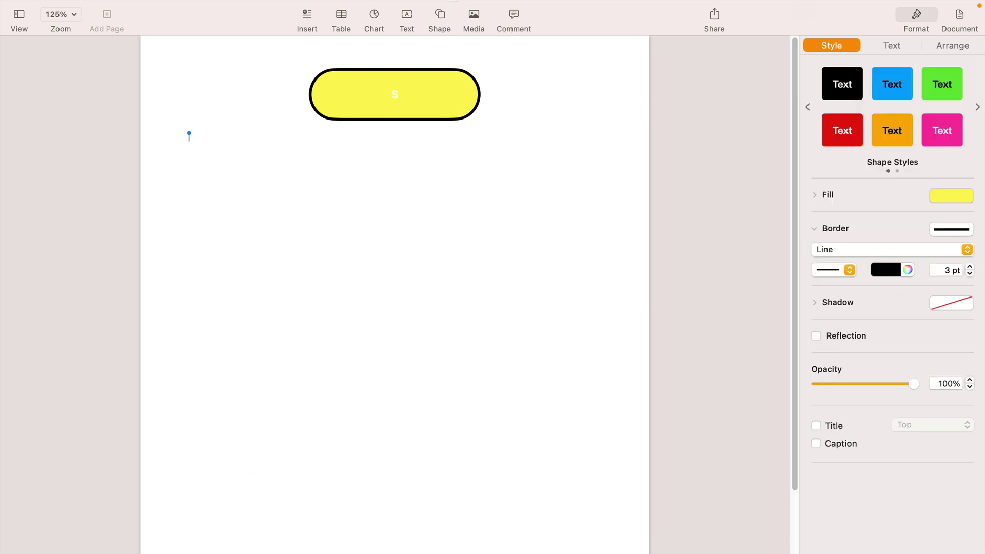
type("tart")
left_click_drag(405, 96, 381, 94)
left_click(893, 45)
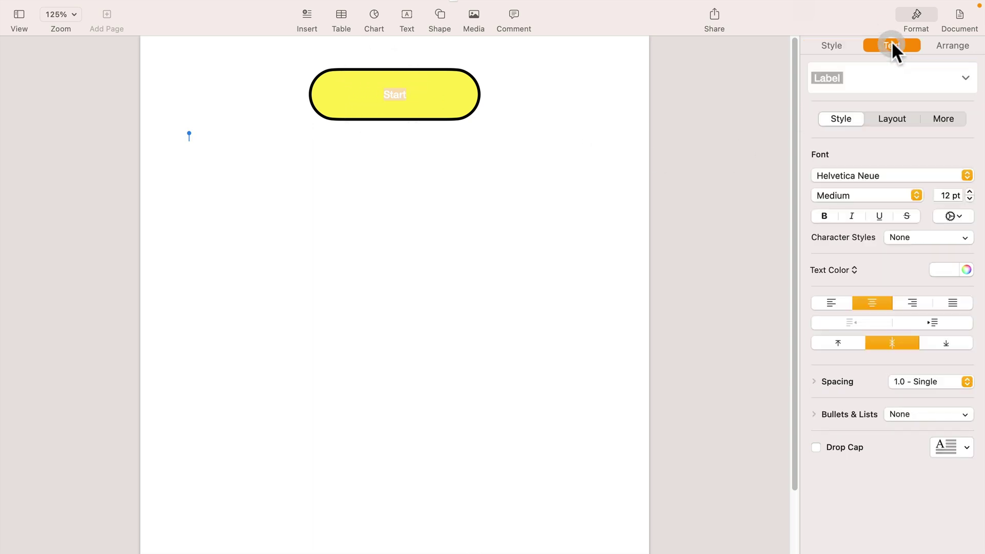
left_click(947, 269)
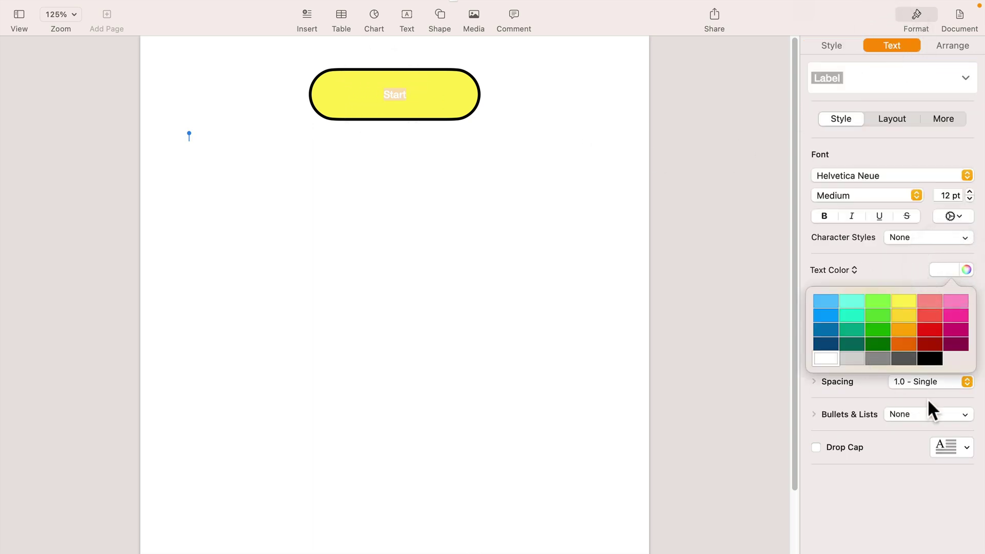
left_click(927, 352)
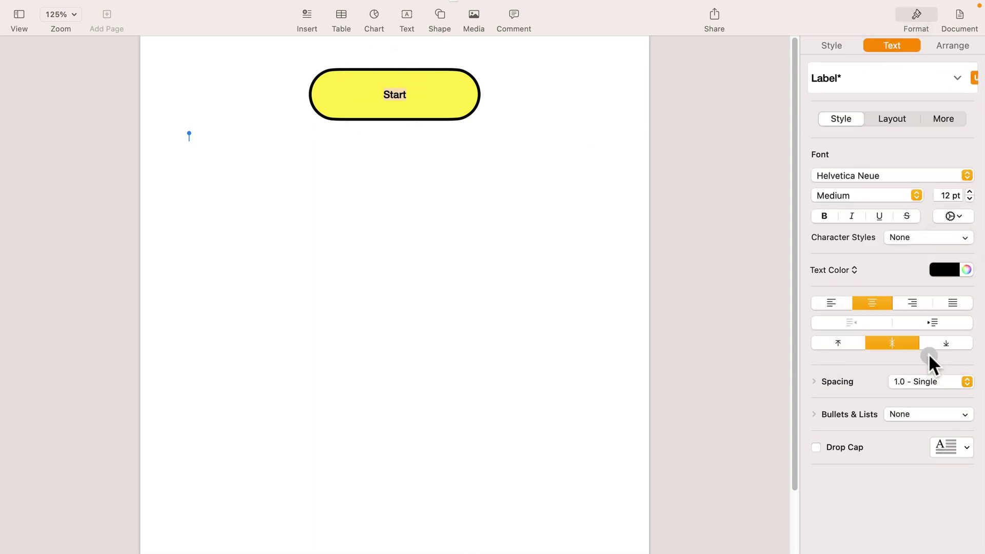
left_click(969, 191)
left_click(969, 191)
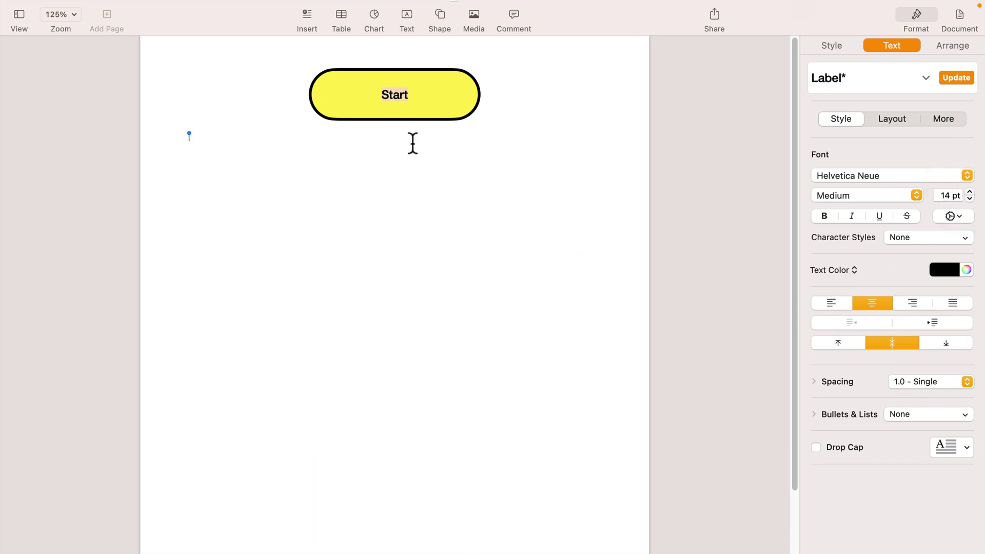
Step: Shrink the Start shape slightly and re-centre it at the top
left_click(461, 92)
left_click(490, 110)
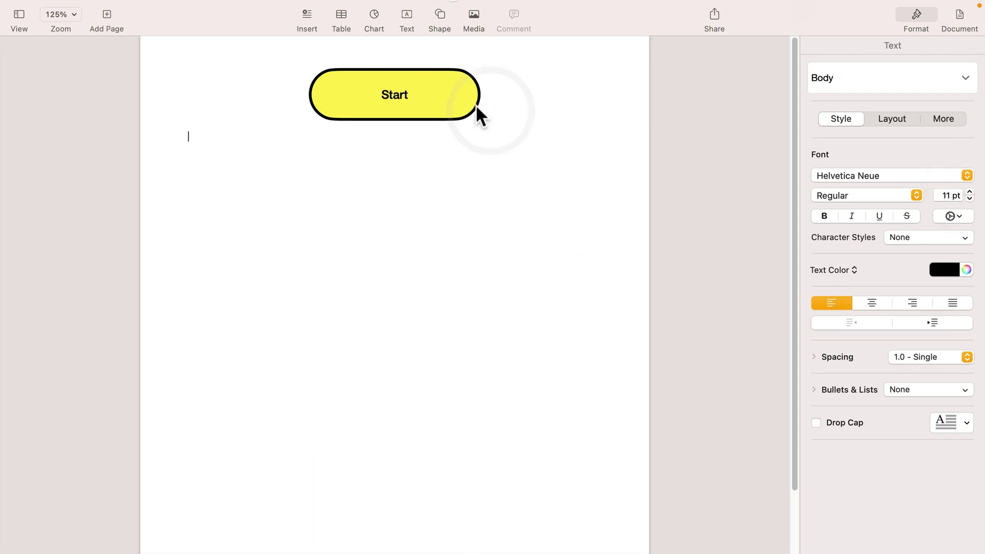
left_click(477, 106)
left_click_drag(479, 119, 452, 88)
Step: Add a square below Start, stretched into a wide rectangle
left_click(462, 194)
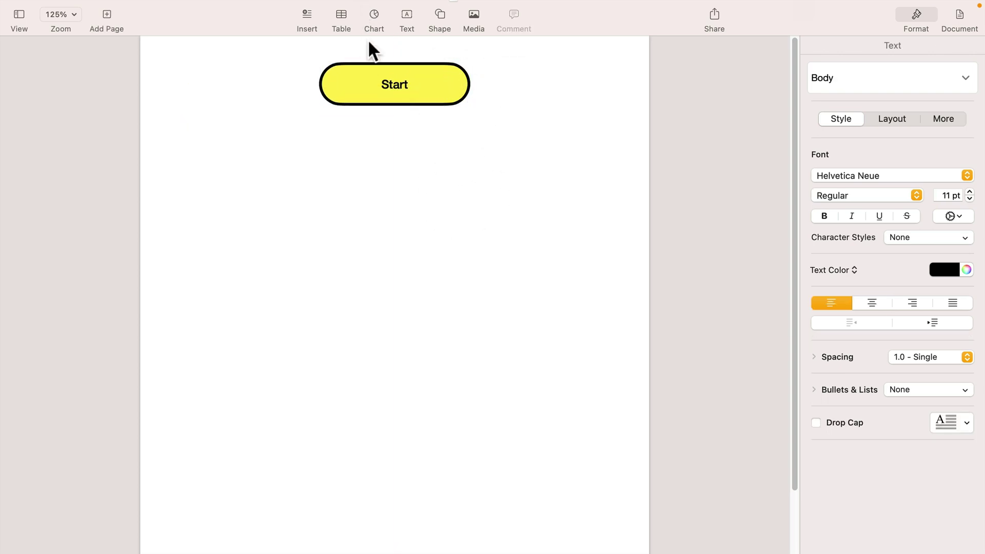
mouse_move(440, 12)
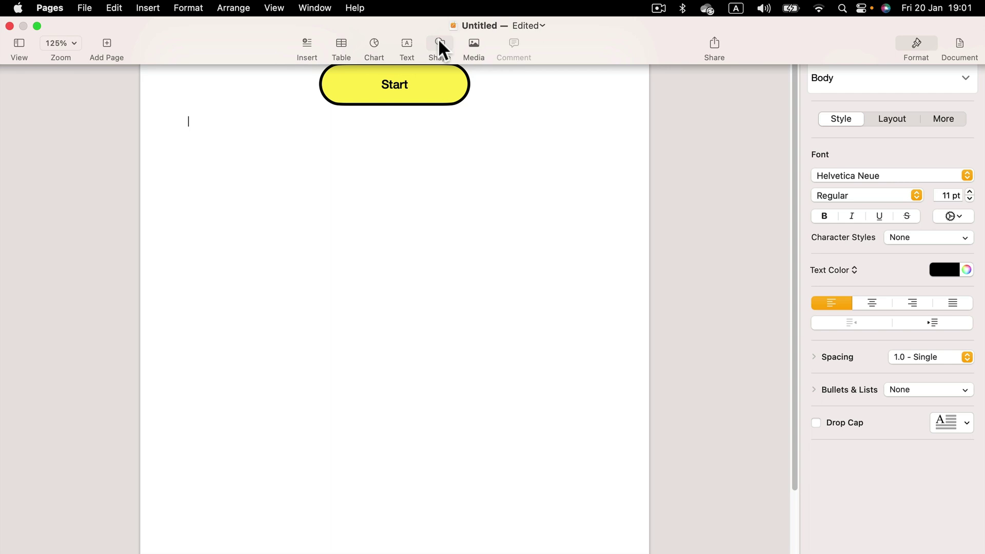
left_click(440, 41)
left_click(430, 154)
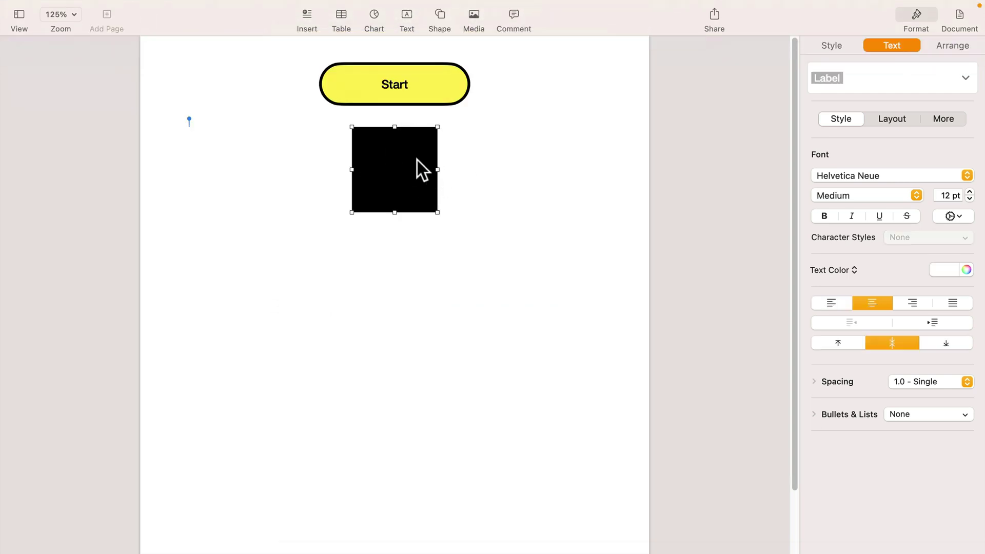
left_click_drag(400, 189, 482, 205)
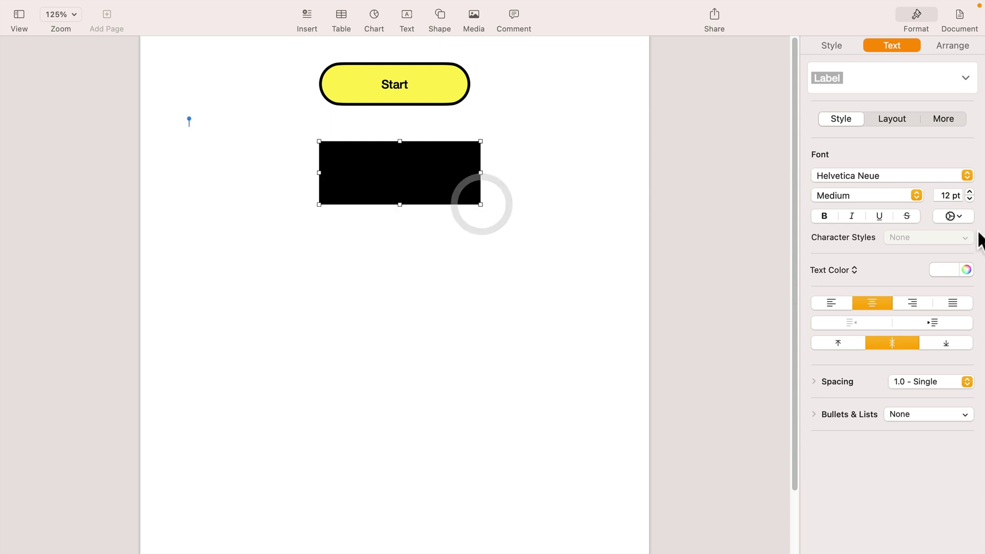
Step: Give the rectangle a white fill and a 3 pt black line border
left_click(833, 45)
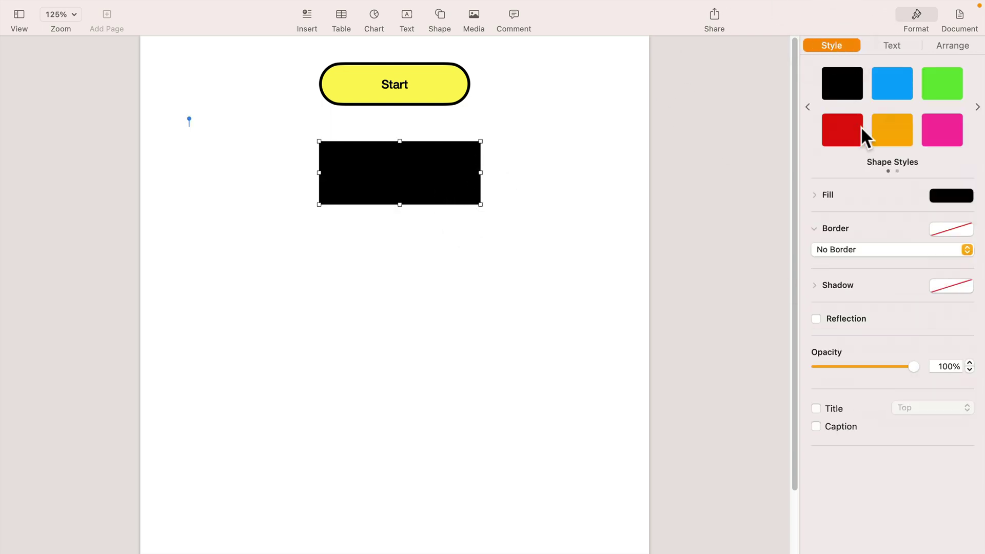
left_click(932, 194)
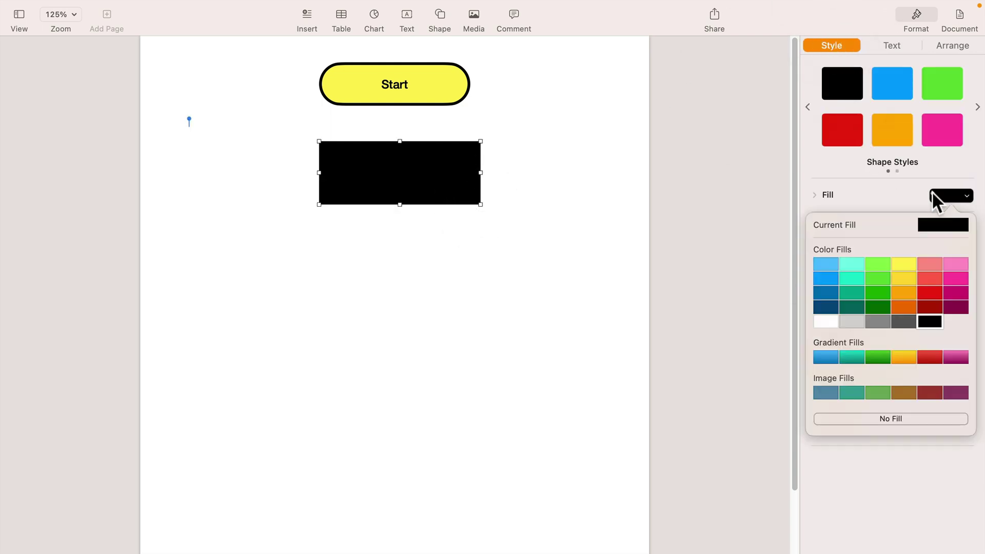
left_click(828, 321)
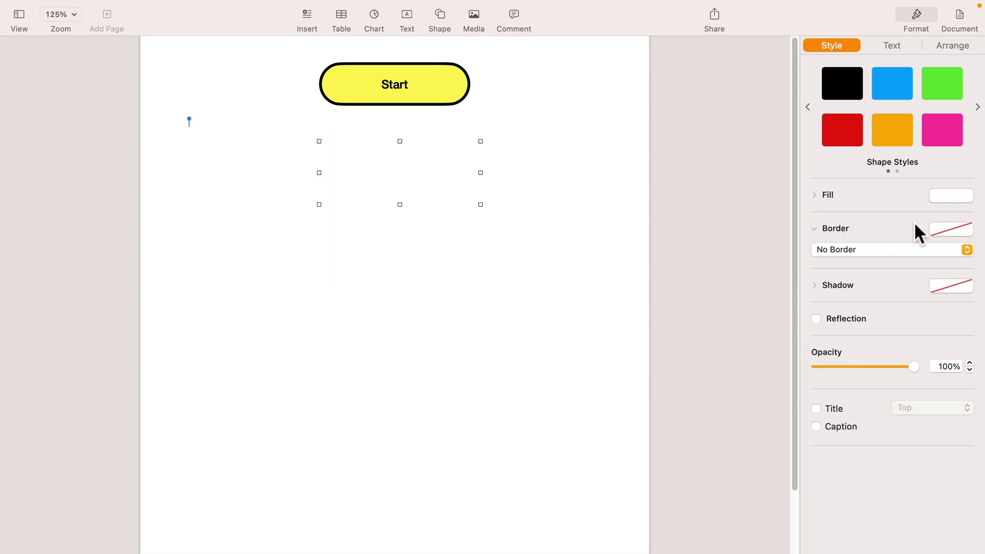
left_click(854, 249)
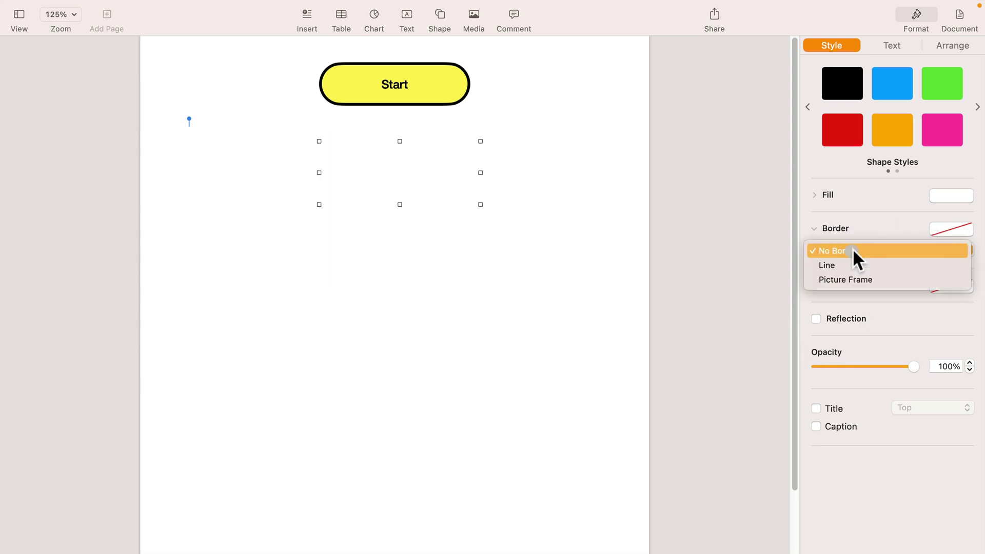
left_click(971, 263)
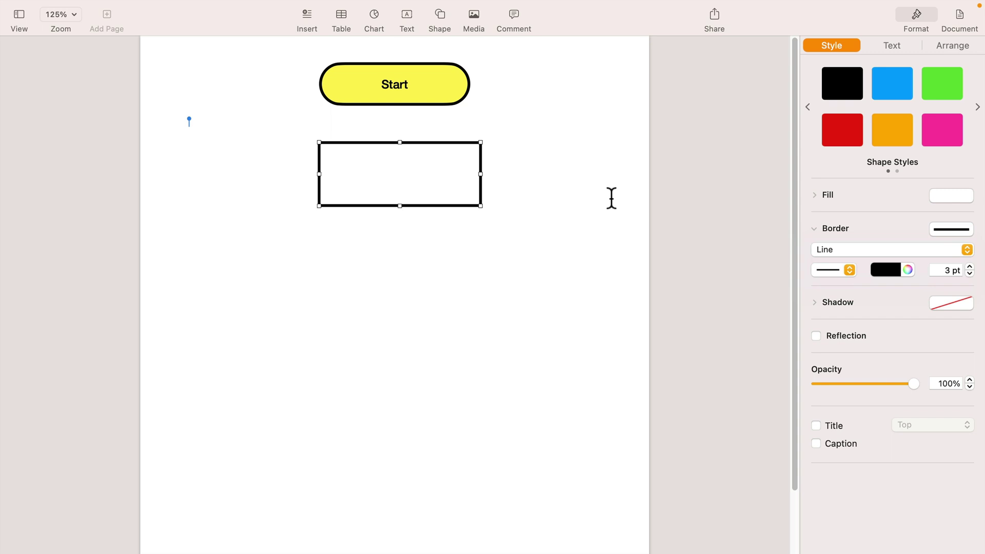
Step: Centre the rectangle under Start and type its 'Step 1' label
left_click_drag(478, 173, 457, 155)
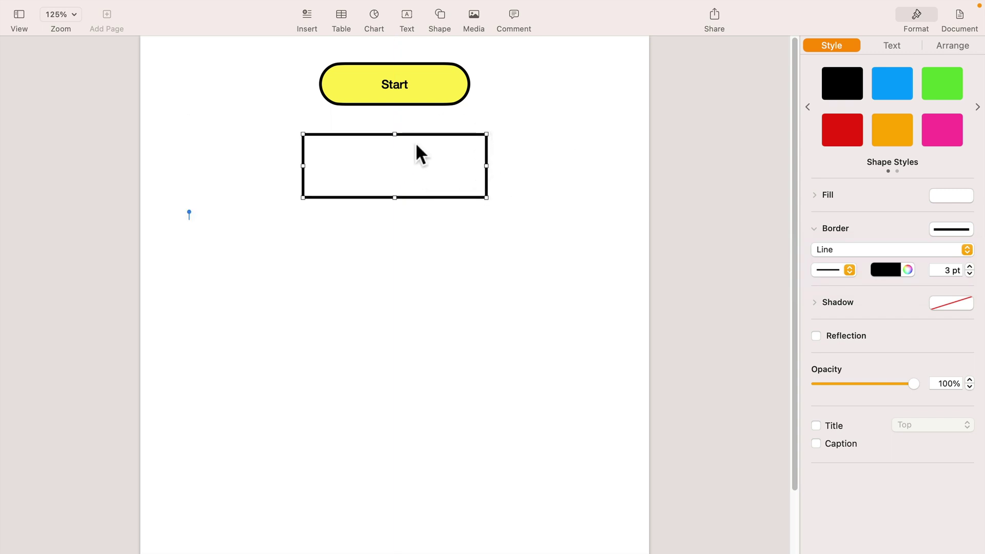
double_click(413, 160)
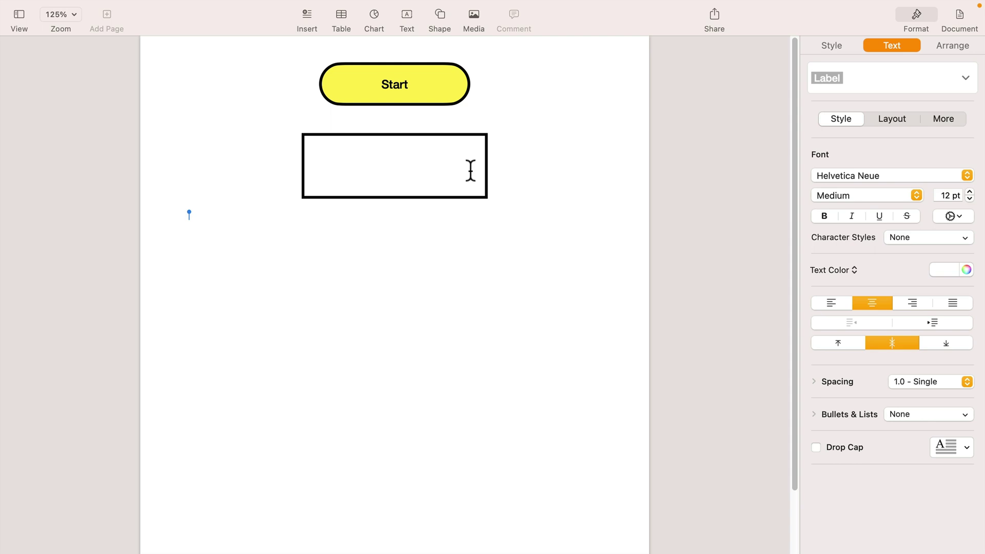
type("S")
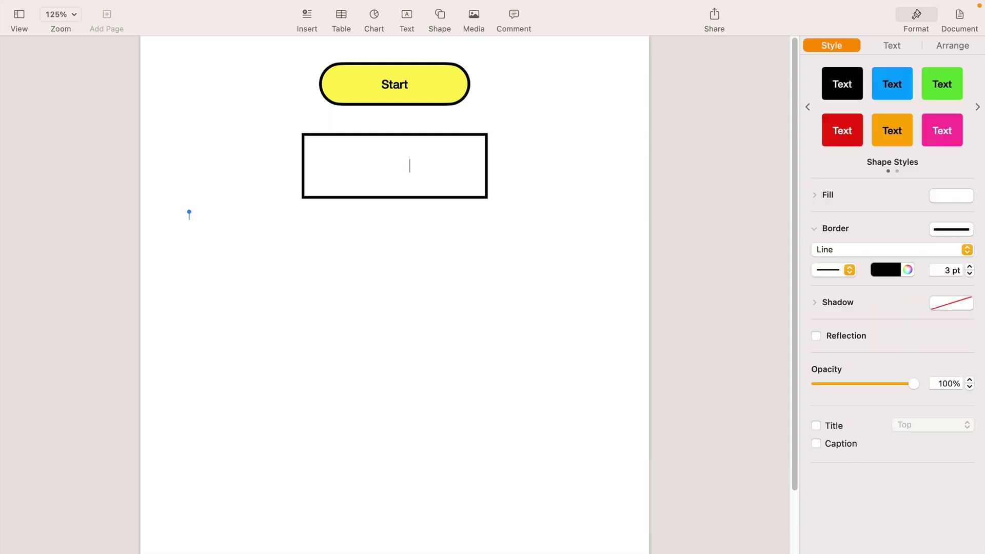
Step: Make the Step 1 text black at 14 pt
key("super+a")
left_click(883, 44)
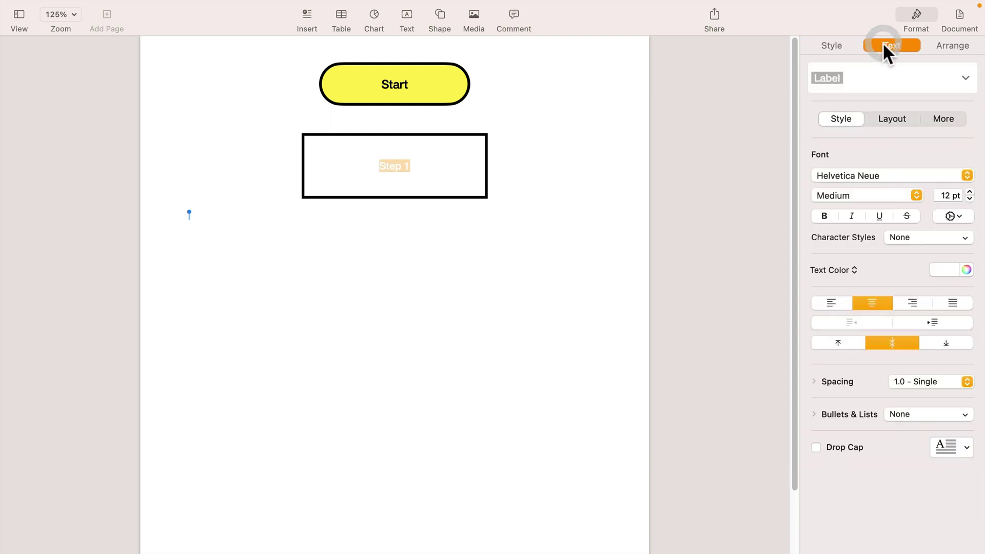
left_click(942, 266)
left_click(928, 360)
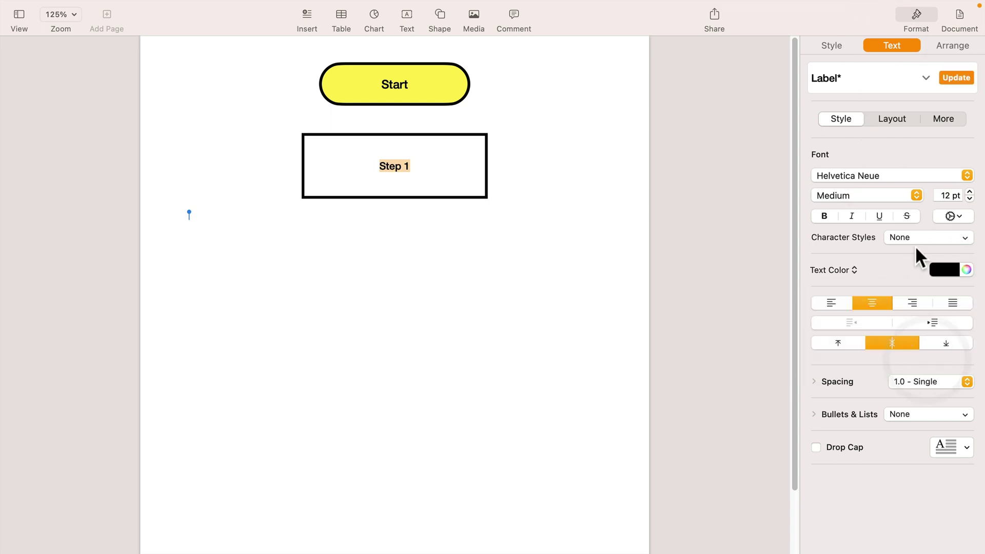
left_click(969, 191)
left_click(969, 191)
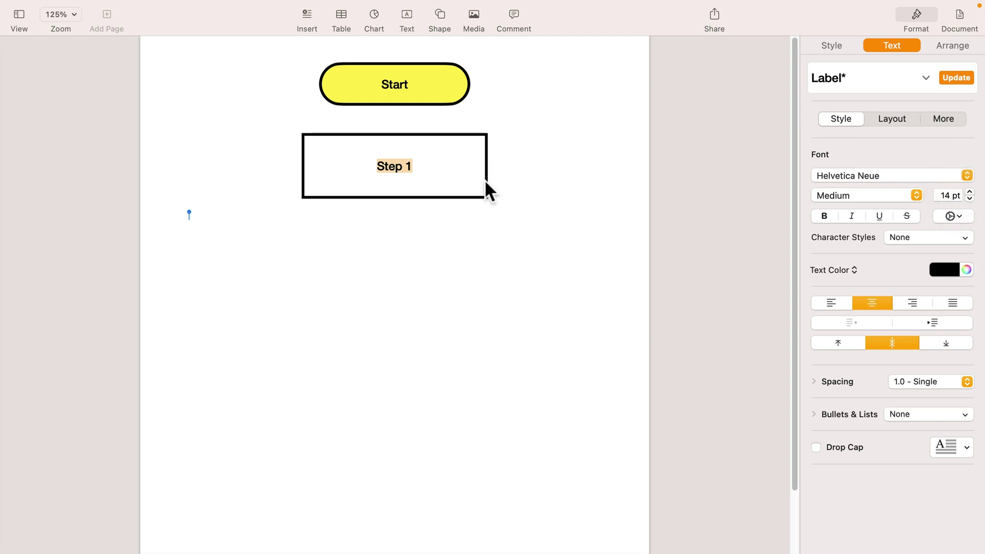
left_click(481, 199)
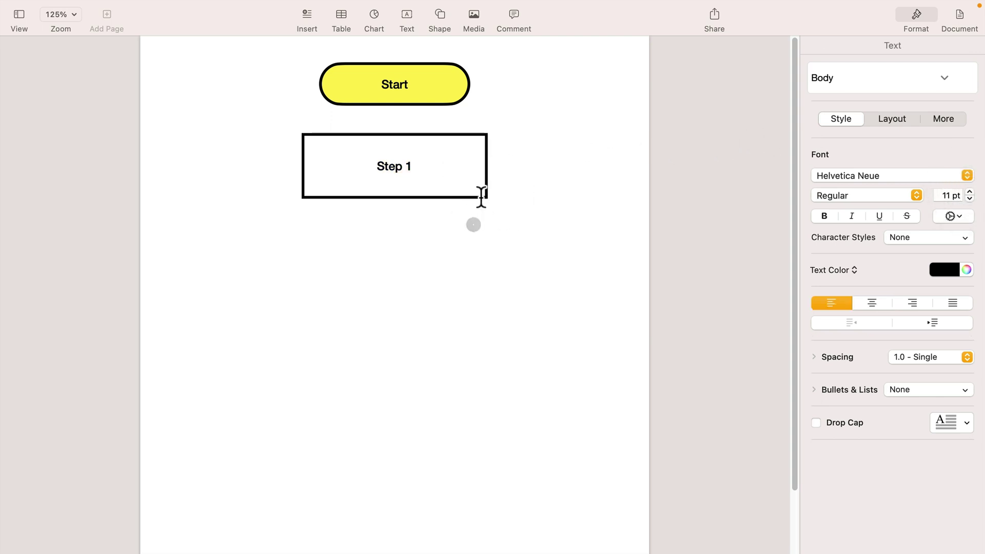
left_click(482, 197)
Step: Shrink and re-centre Step 1, then add a downward arrow pointing onto it
left_click_drag(487, 197, 455, 183)
left_click_drag(433, 133, 448, 146)
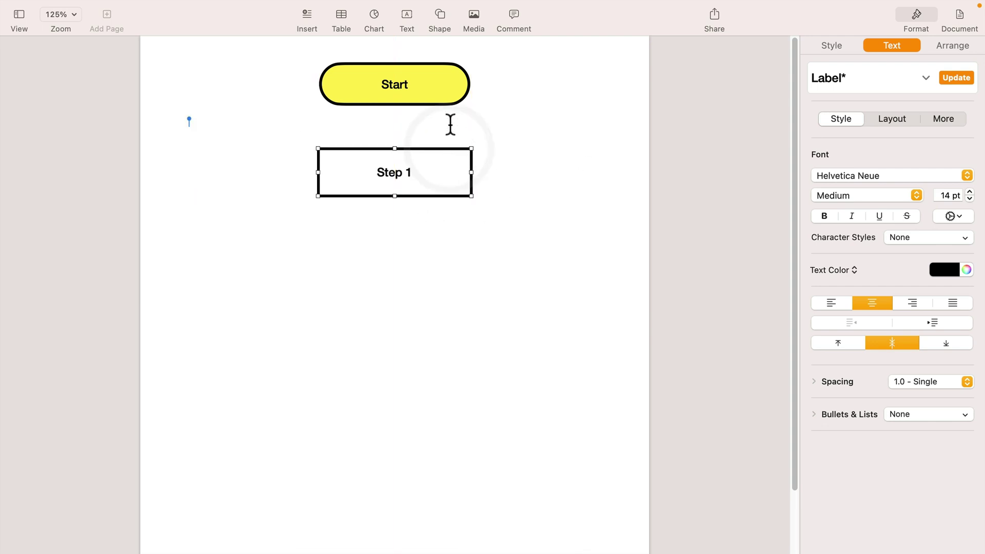
left_click(440, 15)
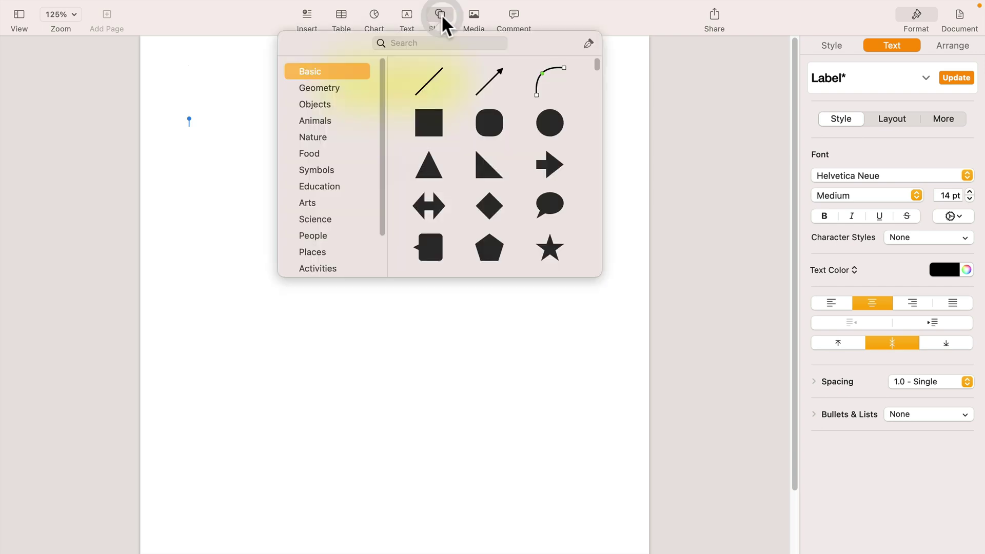
left_click(501, 78)
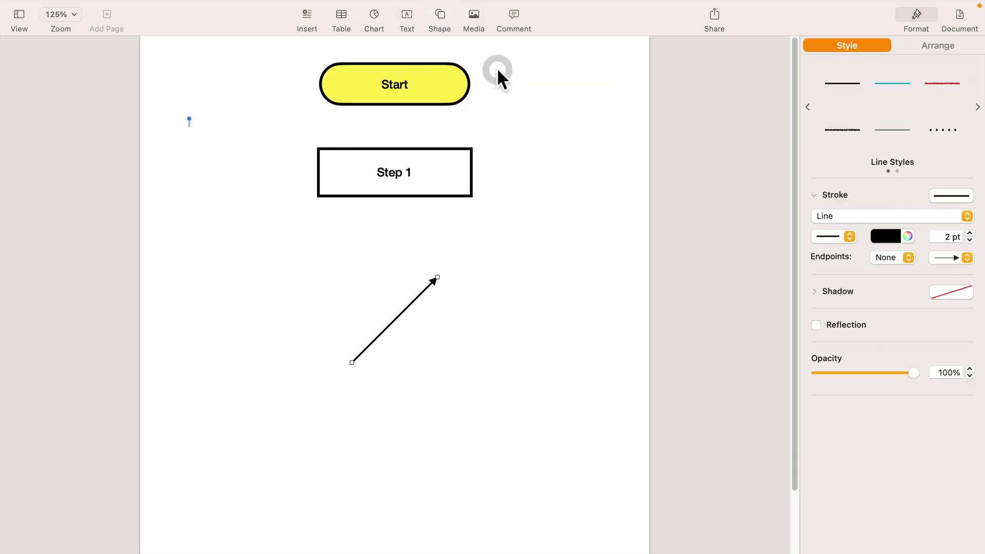
left_click_drag(437, 277, 392, 141)
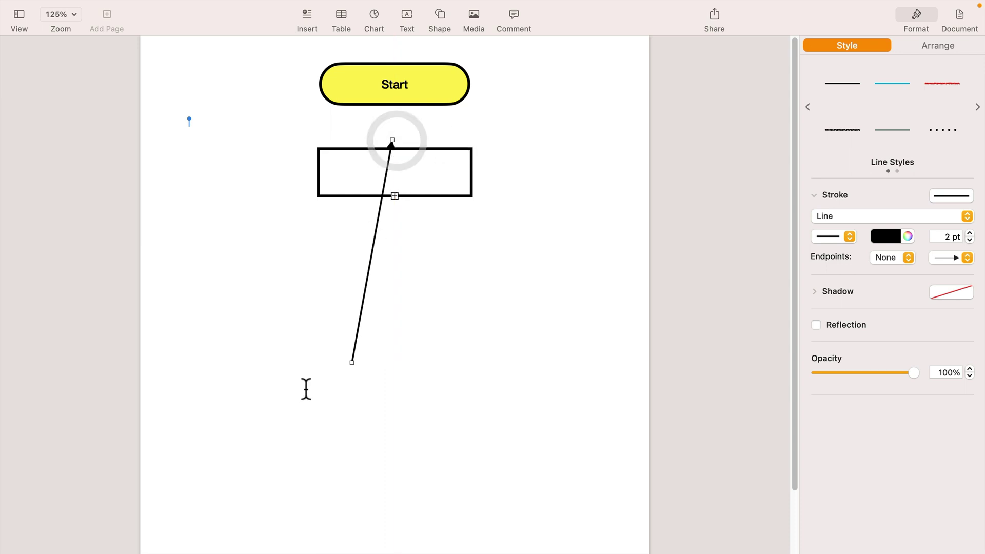
left_click_drag(352, 362, 396, 120)
Step: Nudge Step 1 down, move Start to the right, stretch the arrow between them, then delete it
left_click(472, 173)
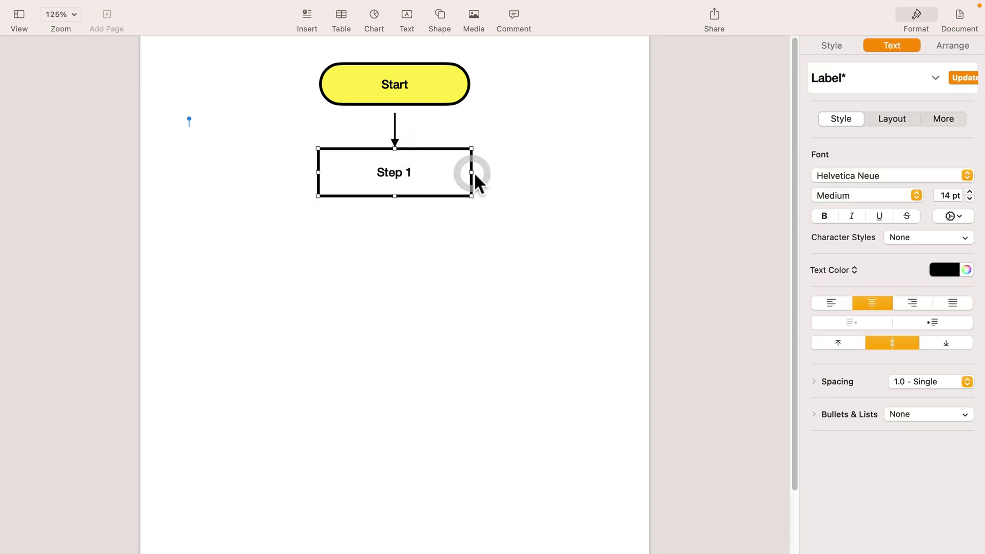
key("Down")
key("Down")
key("Down")
key("Down")
key("Down")
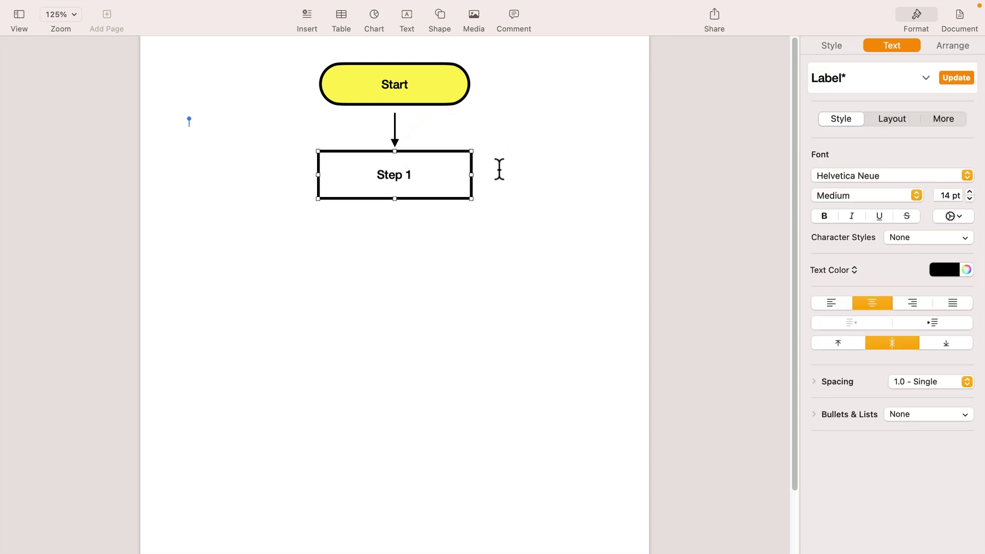
left_click(526, 192)
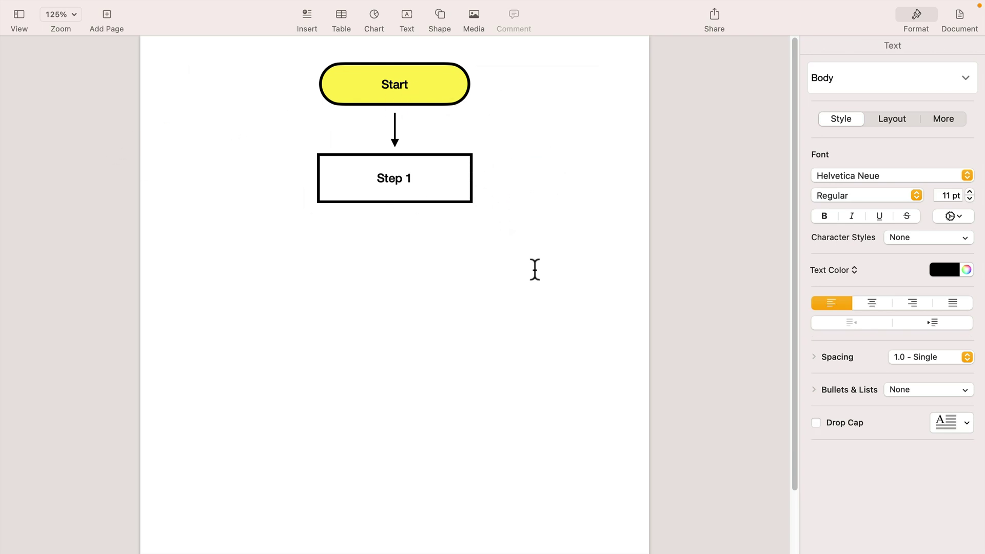
left_click(443, 75)
left_click_drag(443, 74, 537, 97)
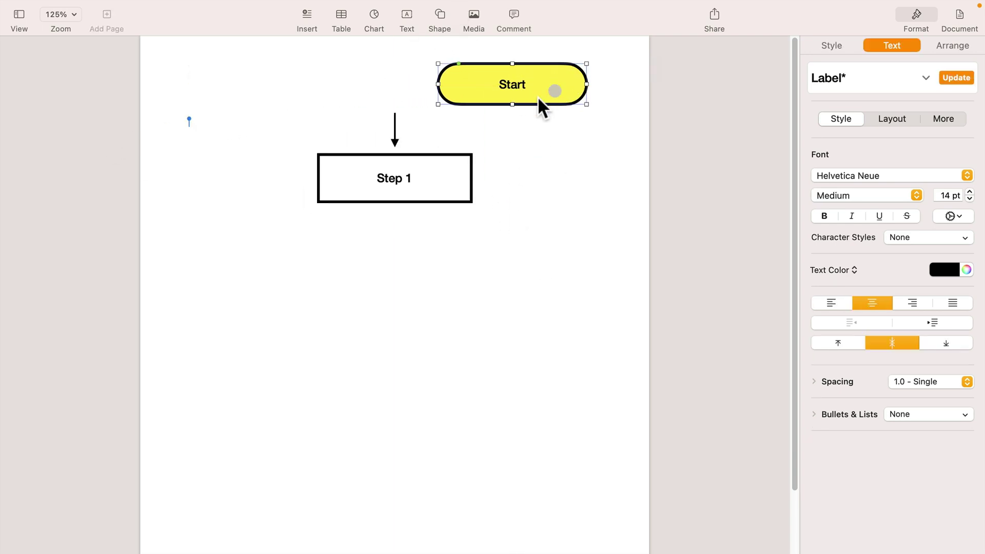
left_click(394, 138)
left_click_drag(394, 138, 412, 148)
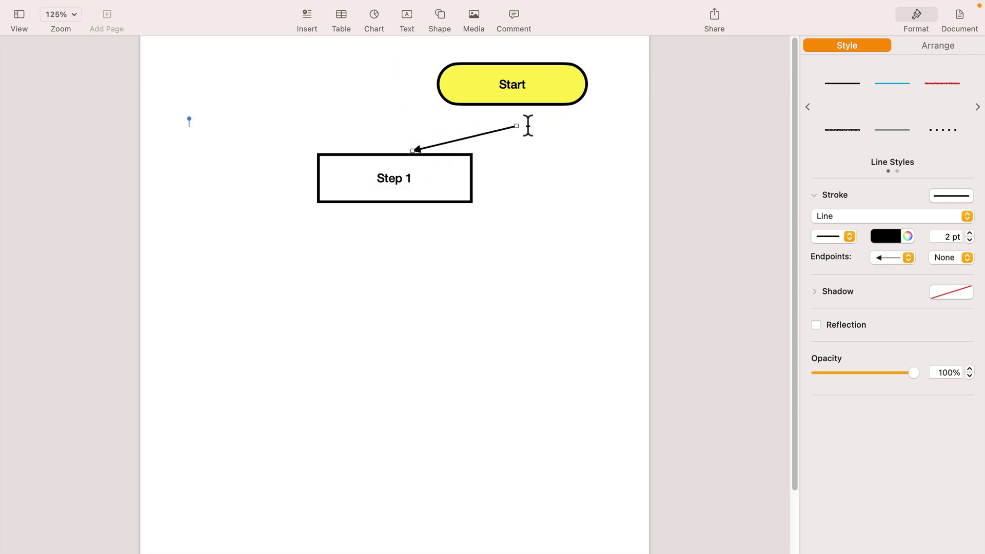
left_click_drag(518, 125, 512, 106)
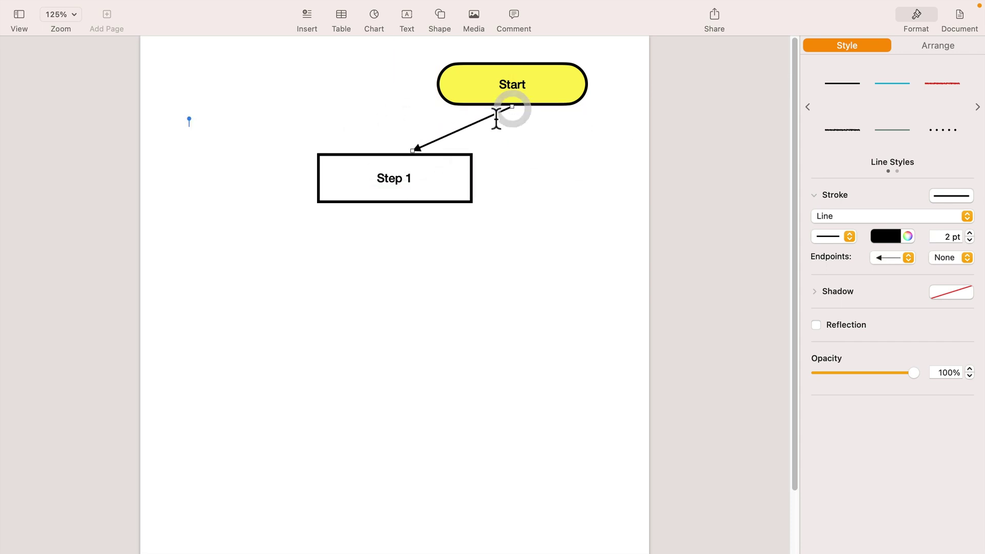
key("Delete")
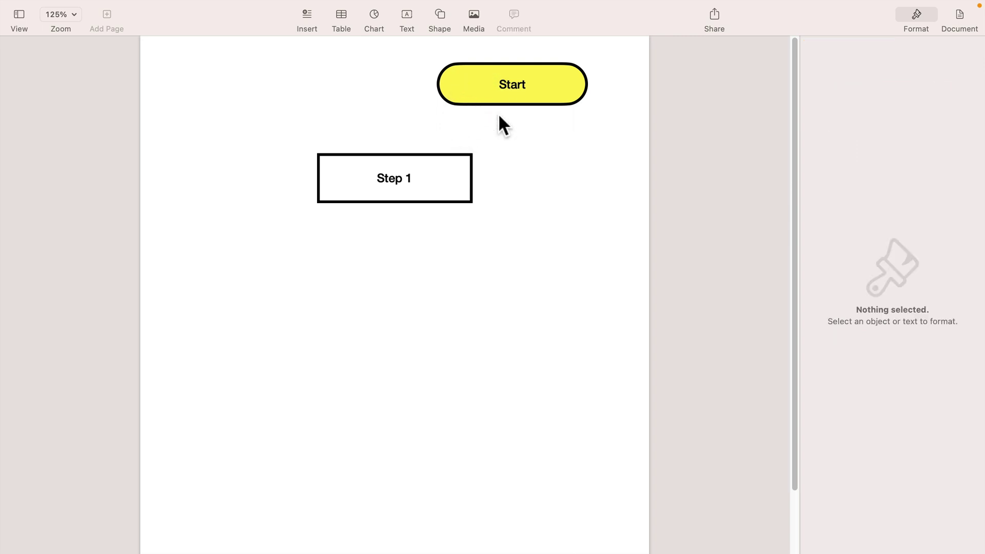
Step: Move Start back above Step 1 and add a curved connection line, leaving it to their left
left_click_drag(493, 103, 365, 131)
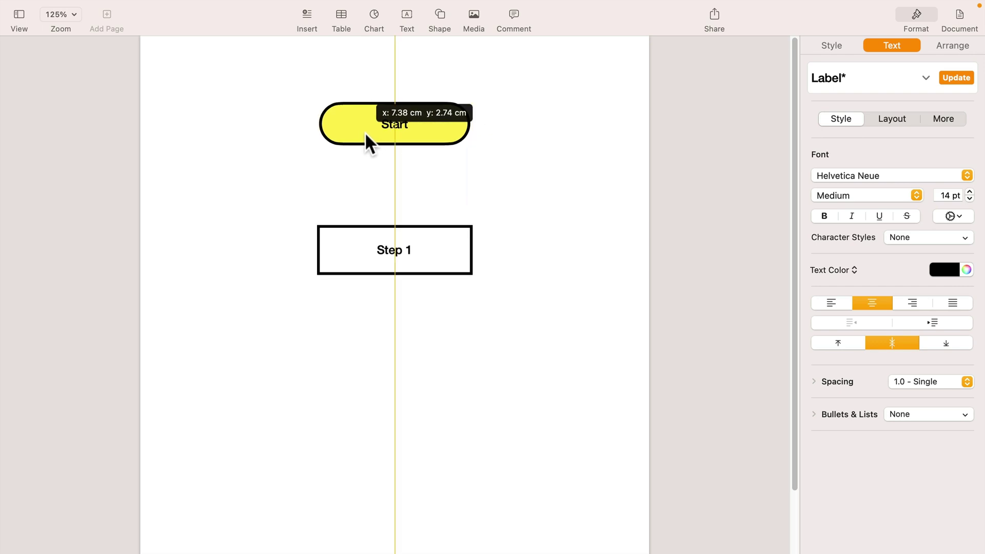
left_click(445, 15)
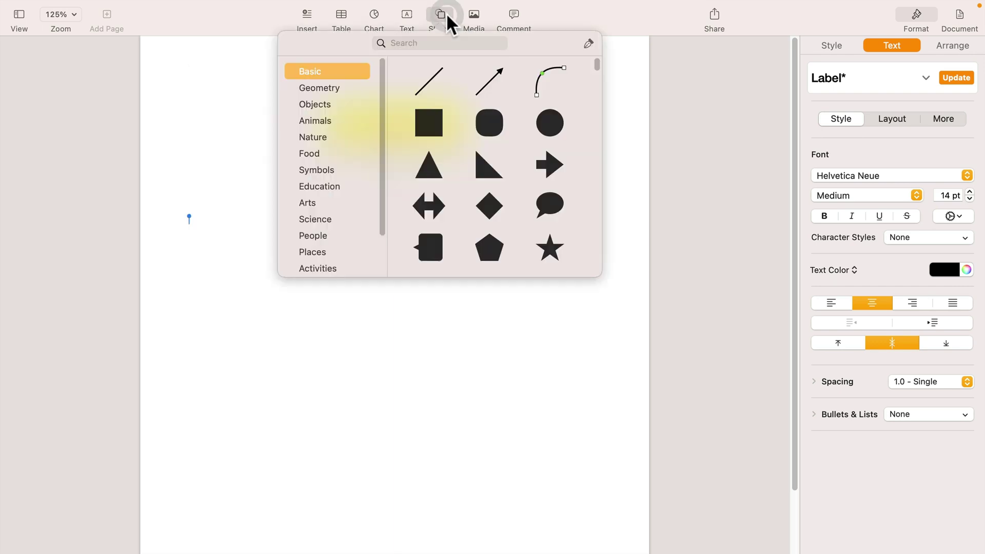
left_click(553, 78)
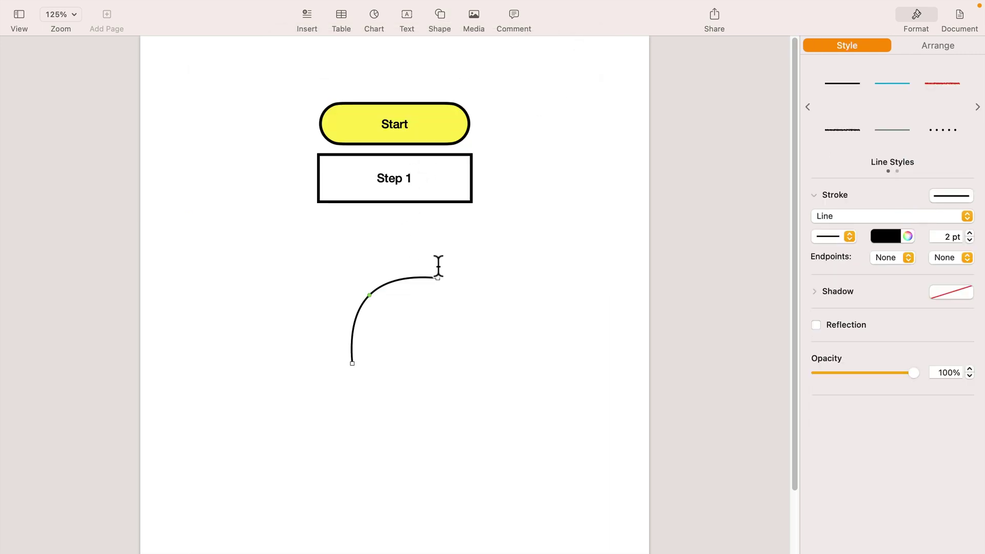
left_click_drag(436, 277, 360, 131)
left_click_drag(351, 361, 351, 177)
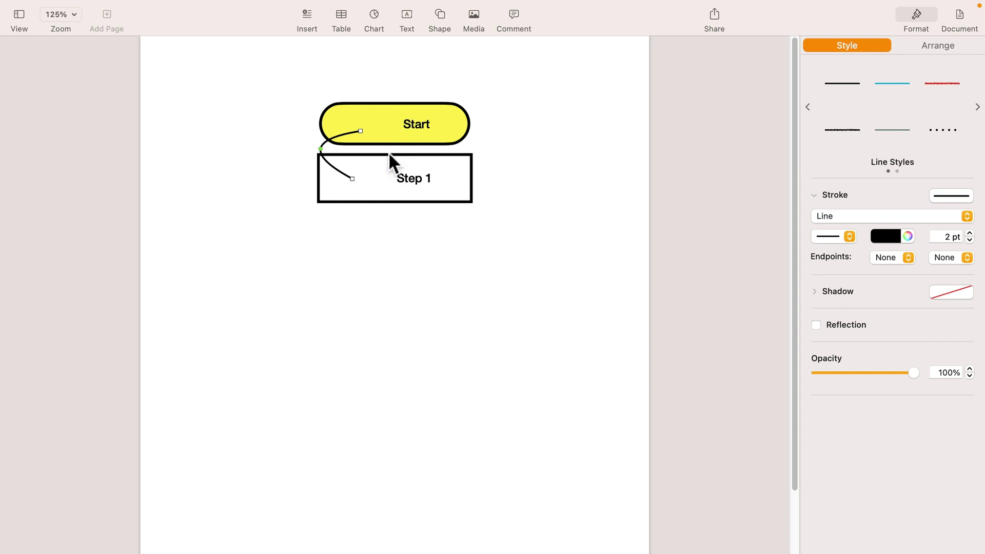
left_click_drag(327, 137, 254, 139)
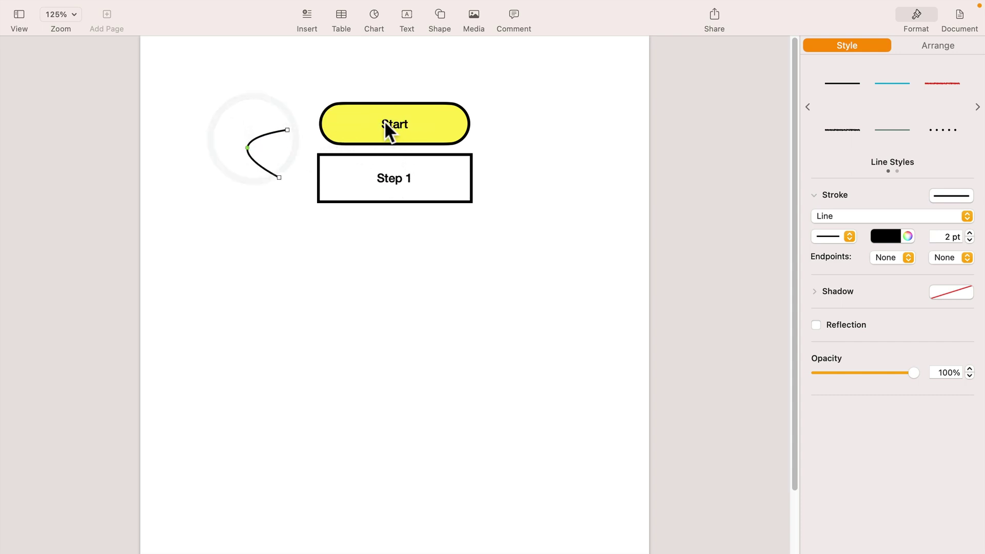
left_click(352, 111)
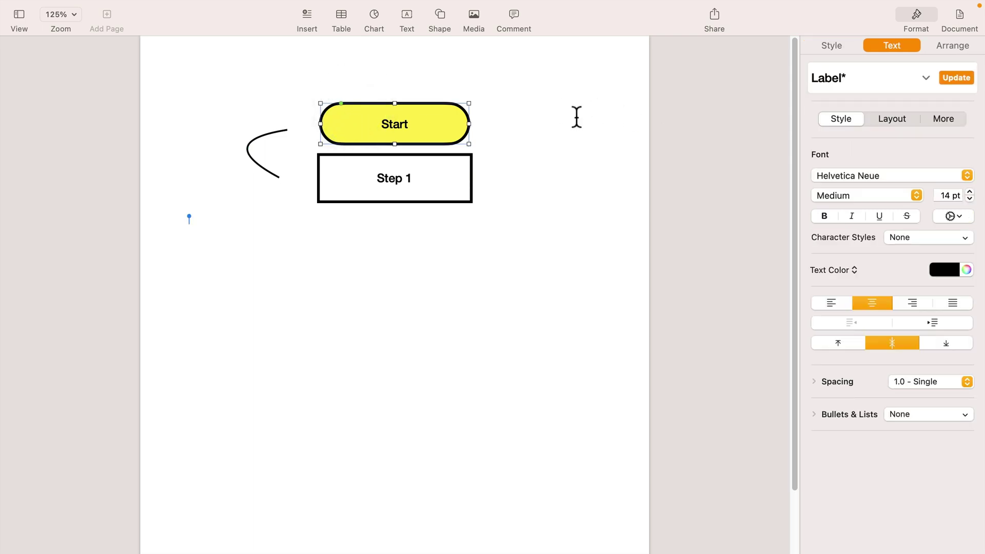
Step: Fix both the Start shape and the Step 1 box in place on the page
left_click(948, 45)
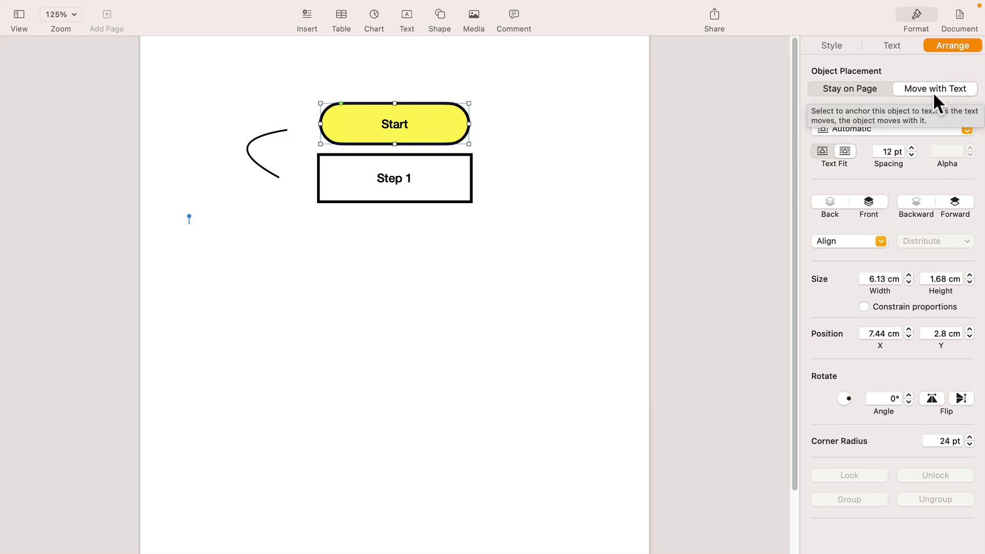
left_click(847, 91)
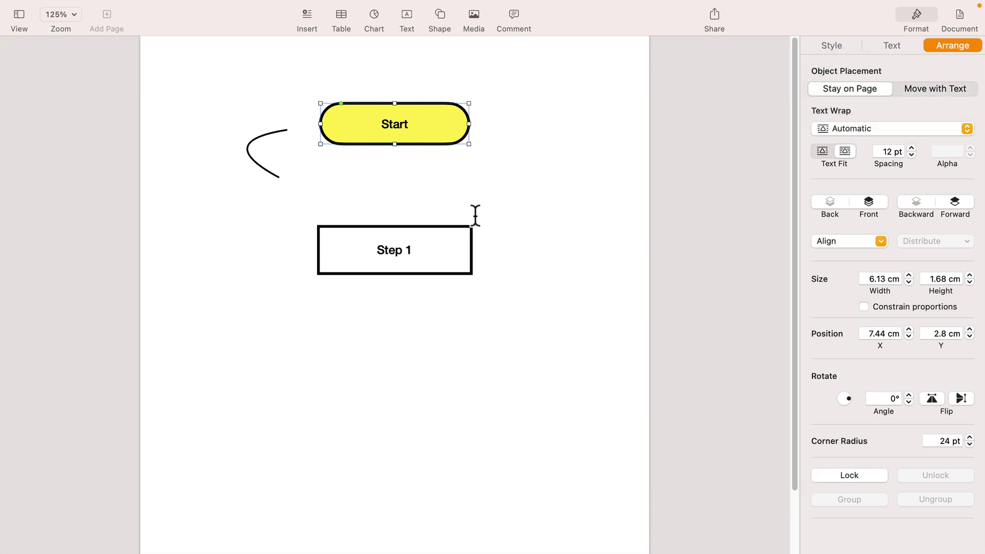
left_click(464, 243)
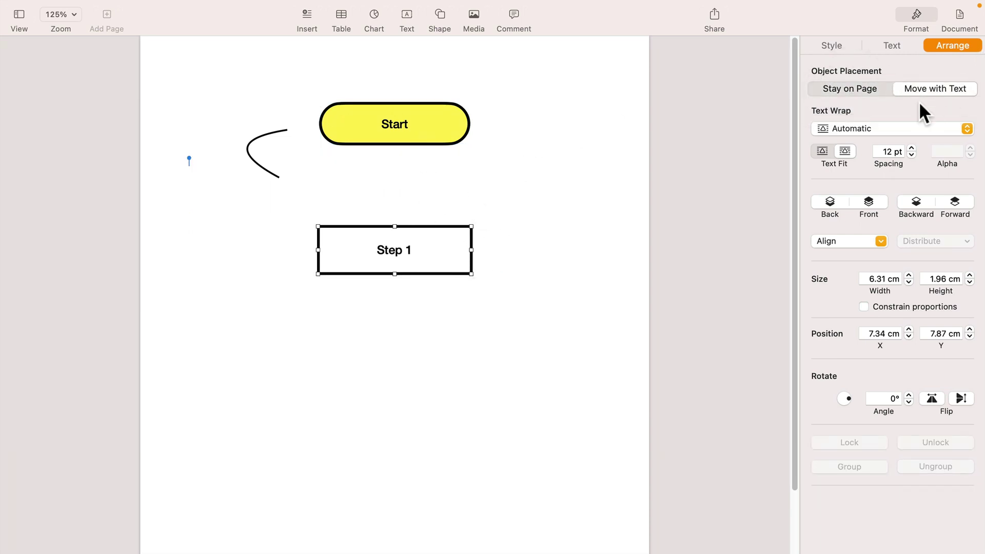
left_click(867, 91)
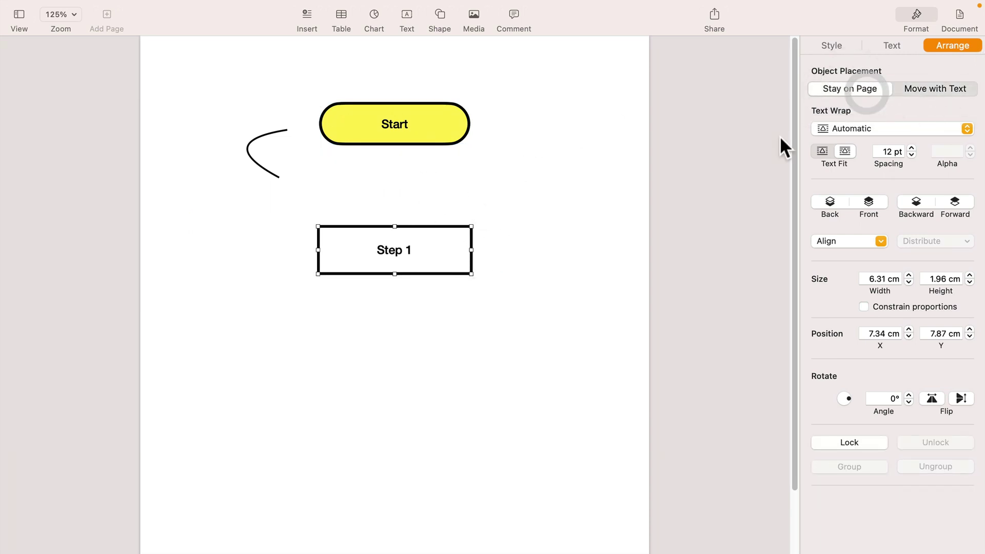
Step: Attach the connection line's ends to Start and Step 1, straighten it, and align Step 1 beneath Start
left_click(262, 137)
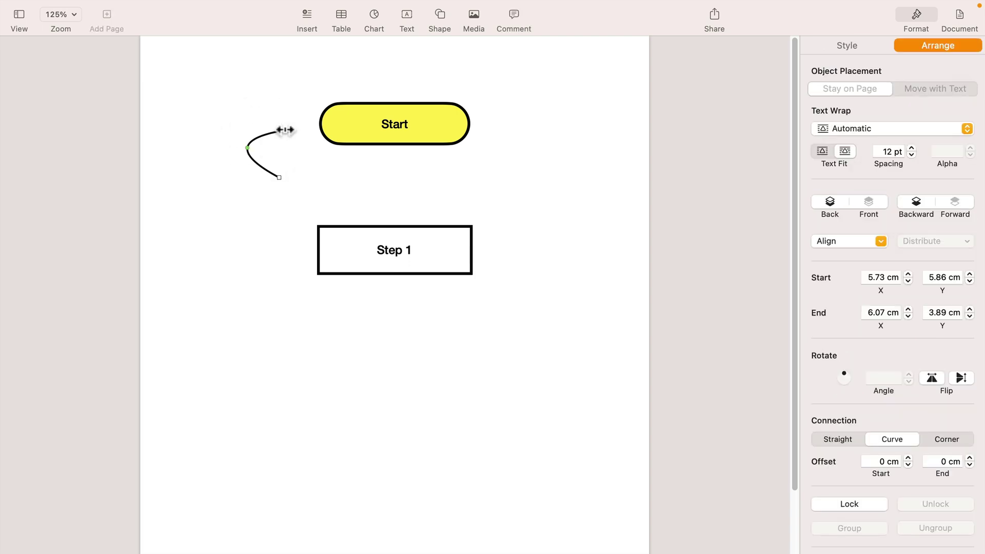
left_click_drag(285, 130, 390, 142)
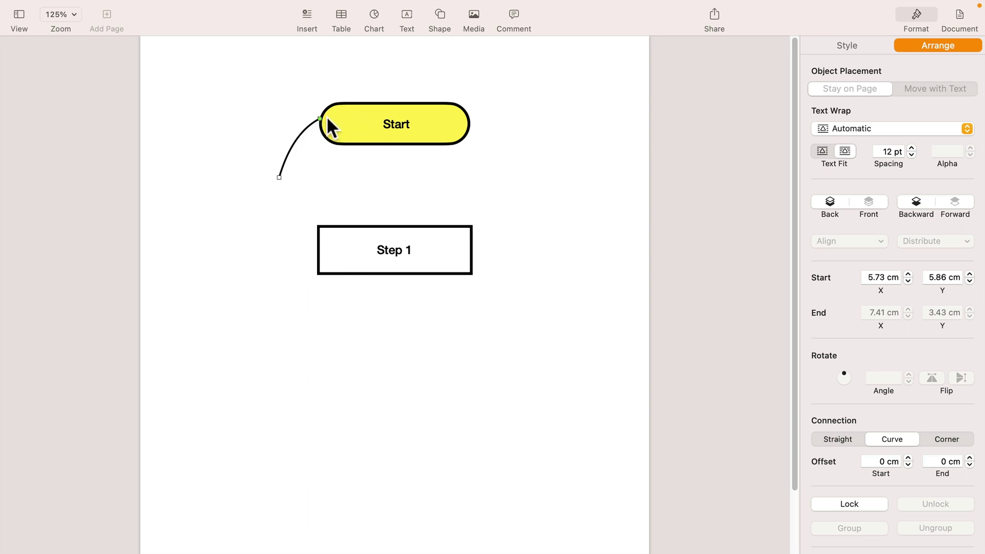
left_click_drag(278, 176, 390, 225)
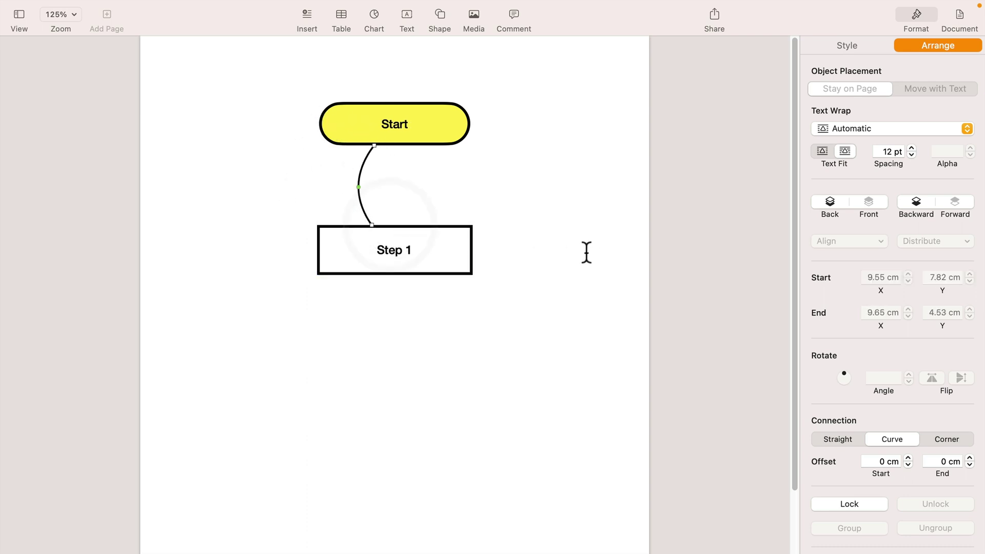
left_click(444, 243)
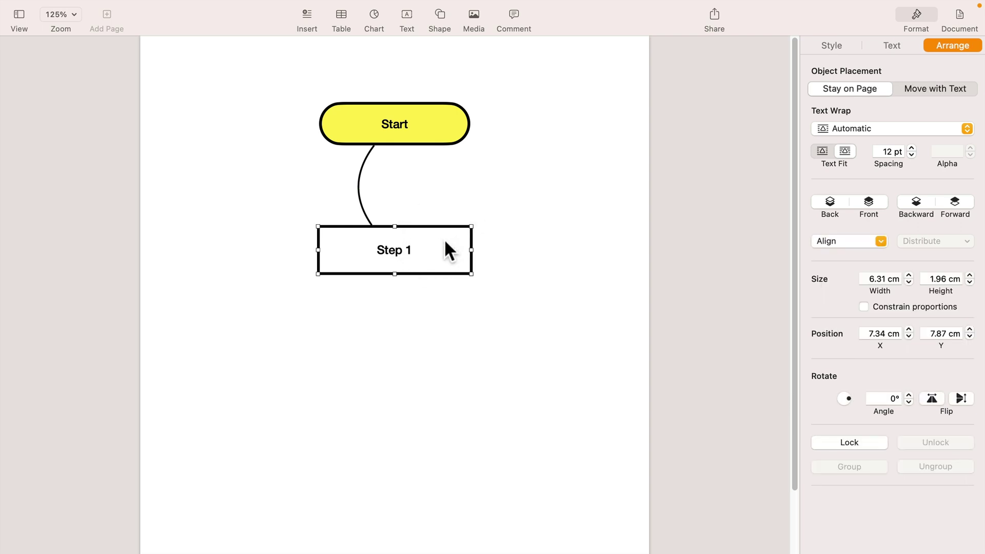
mouse_move(445, 238)
left_mouse_down()
mouse_move(562, 263)
mouse_move(589, 214)
mouse_move(504, 300)
mouse_move(288, 268)
mouse_move(245, 137)
mouse_move(340, 56)
mouse_move(516, 58)
mouse_move(602, 88)
mouse_move(619, 197)
mouse_move(547, 274)
mouse_move(434, 247)
mouse_move(426, 235)
mouse_move(443, 235)
left_mouse_up()
left_click(358, 176)
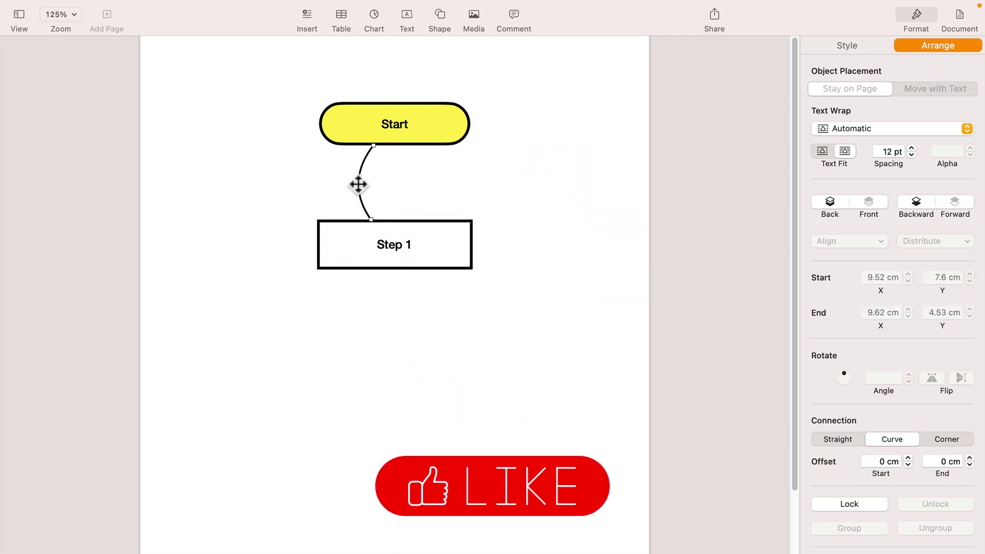
left_click_drag(358, 182, 400, 186)
mouse_move(453, 238)
left_mouse_down()
mouse_move(308, 255)
mouse_move(490, 282)
mouse_move(568, 233)
mouse_move(480, 218)
mouse_move(448, 228)
left_mouse_up()
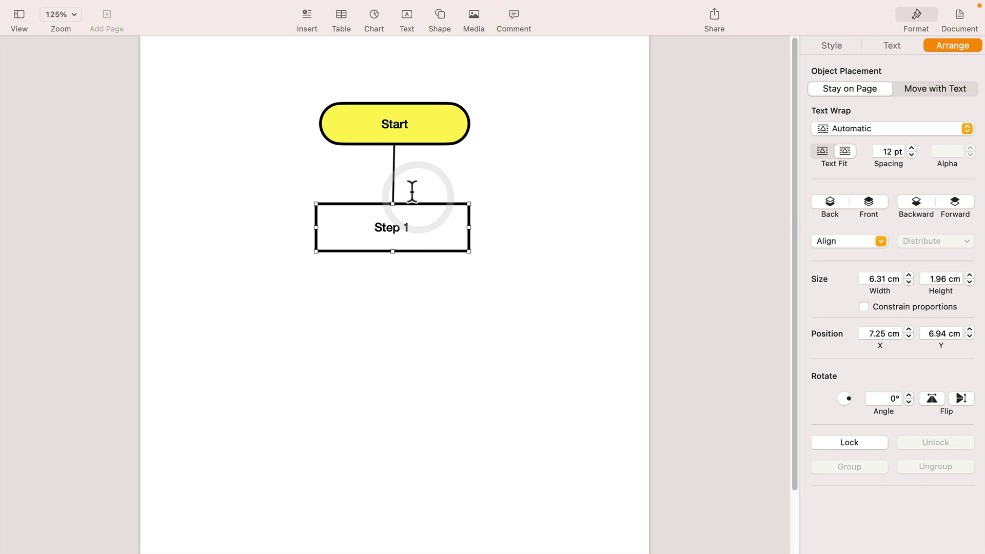
Step: Give the Start–Step 1 connector an arrowhead end and a 3 pt stroke, then nudge Step 1 into alignment
left_click(393, 177)
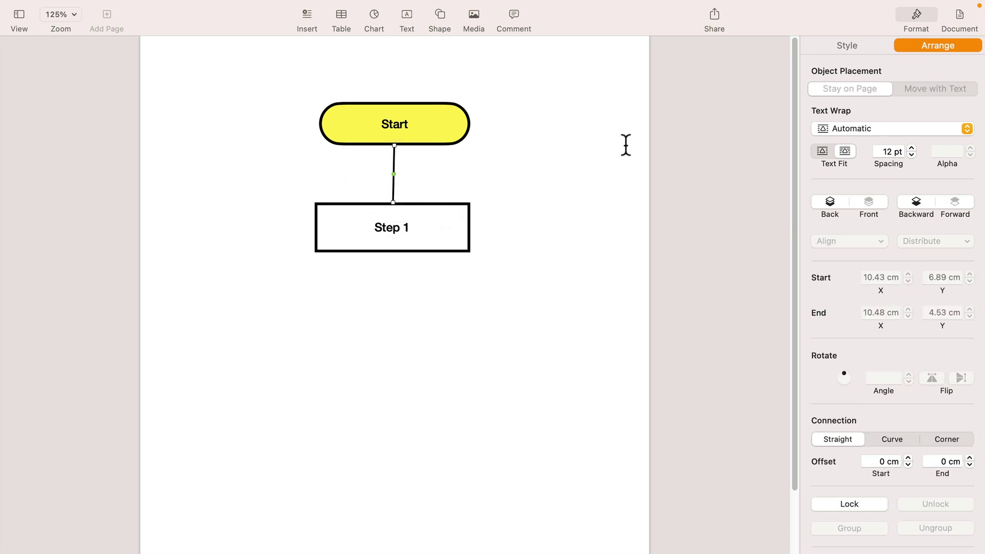
left_click(866, 49)
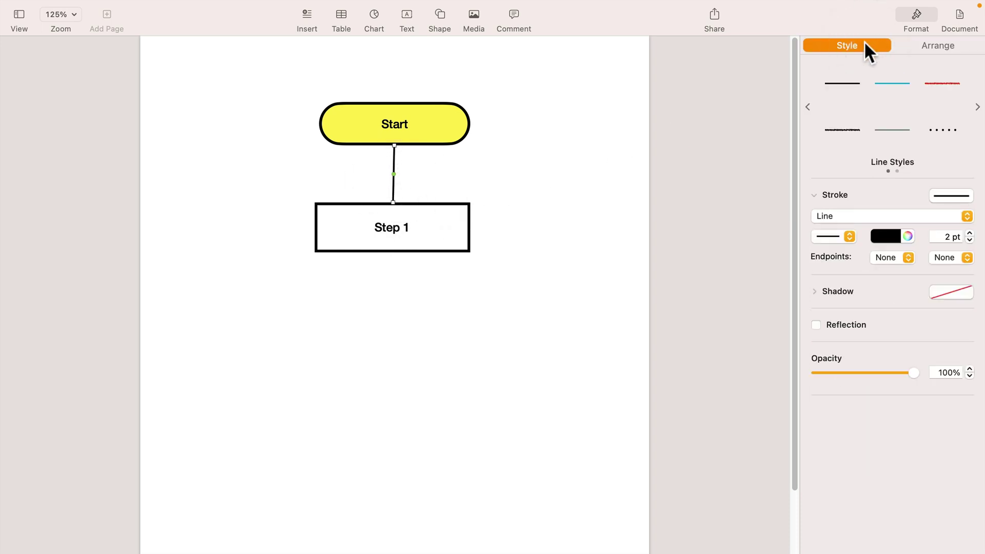
left_click(908, 257)
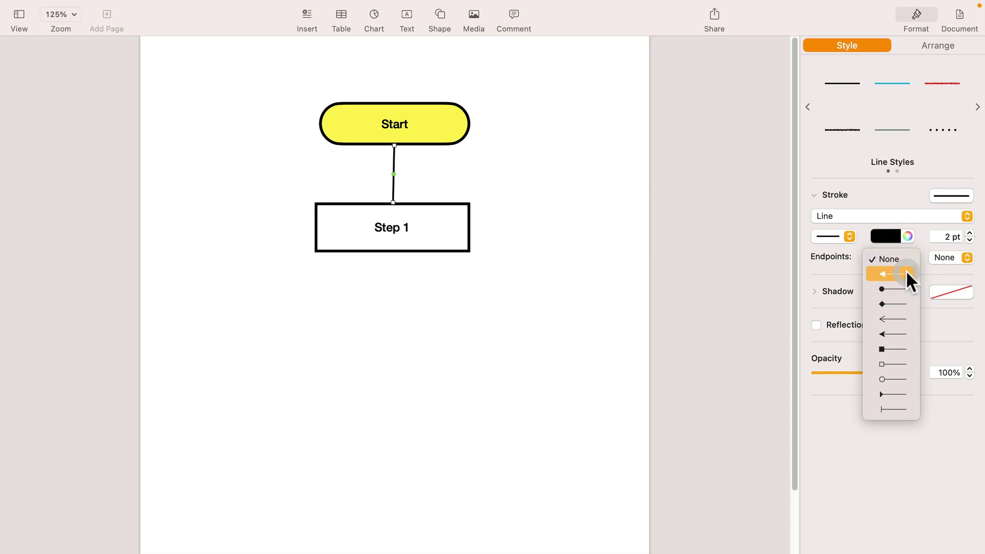
left_click(906, 270)
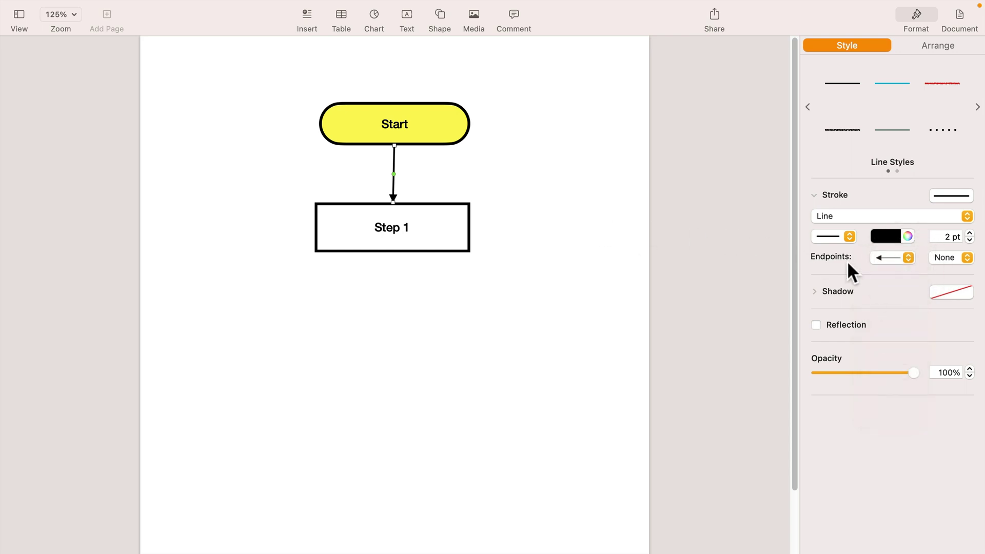
left_click(969, 233)
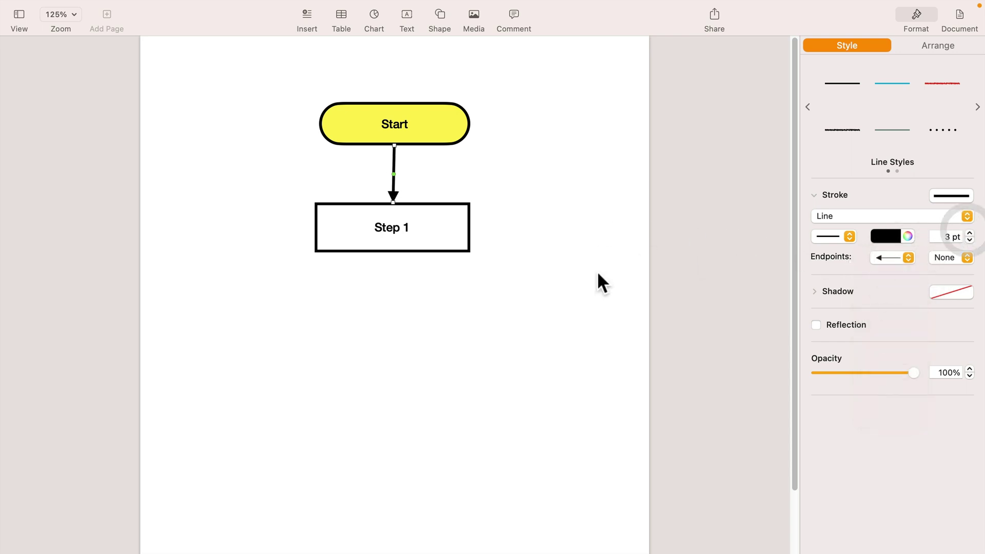
mouse_move(447, 240)
left_mouse_down()
mouse_move(609, 268)
mouse_move(334, 274)
mouse_move(445, 250)
mouse_move(438, 234)
left_mouse_up()
left_click(534, 205)
left_click(434, 241)
Step: Add a diamond below Step 1 with light cyan fill and a solid black line border
left_click(505, 173)
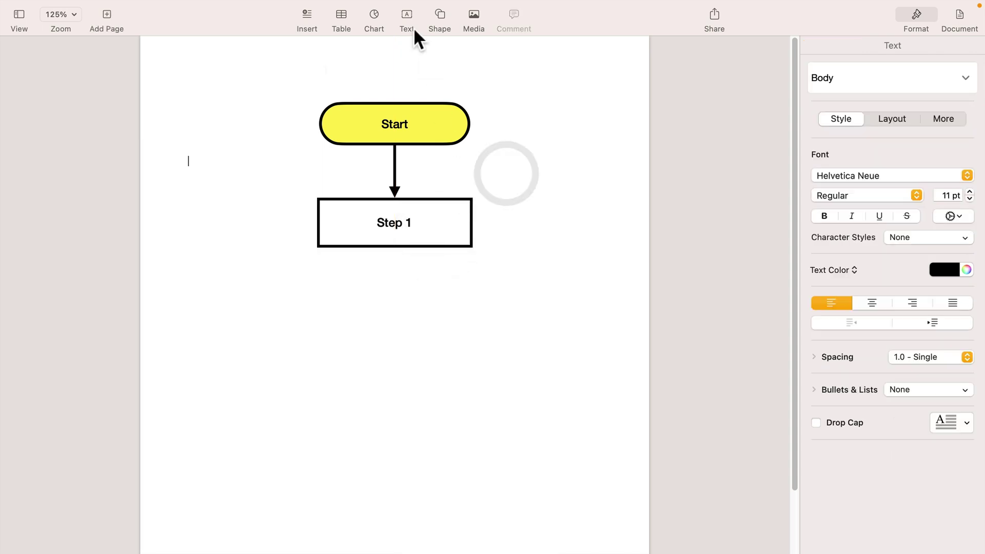
left_click(441, 15)
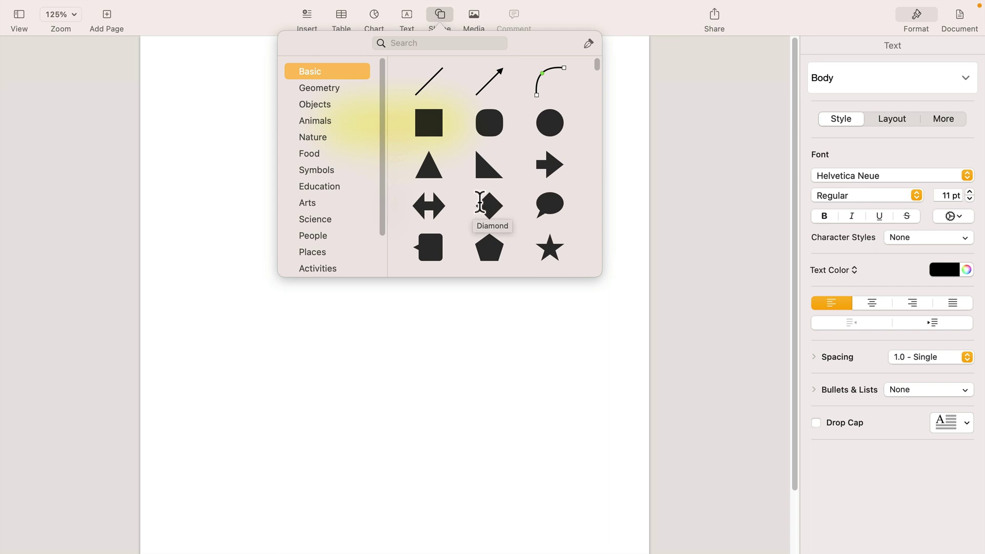
left_click(493, 206)
left_click_drag(397, 208, 362, 319)
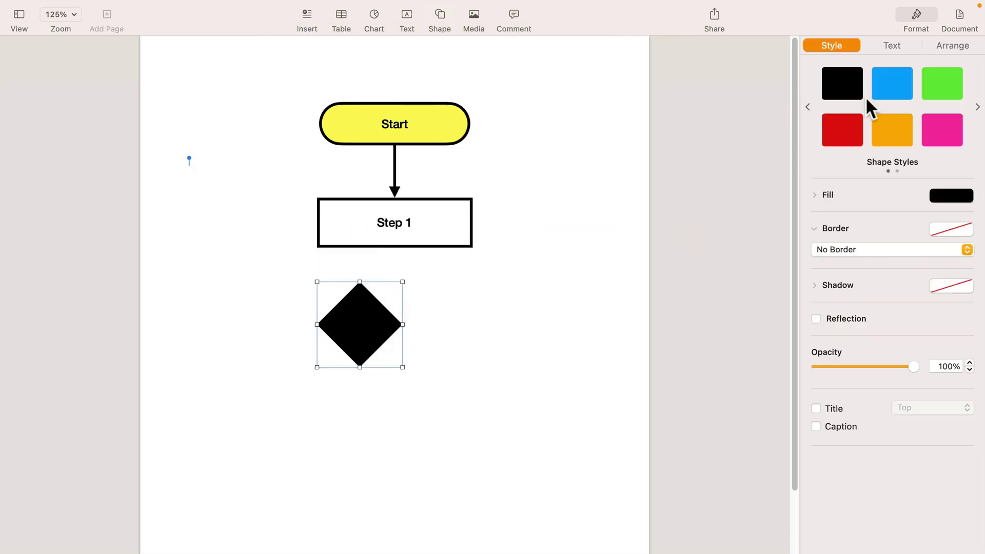
left_click(941, 196)
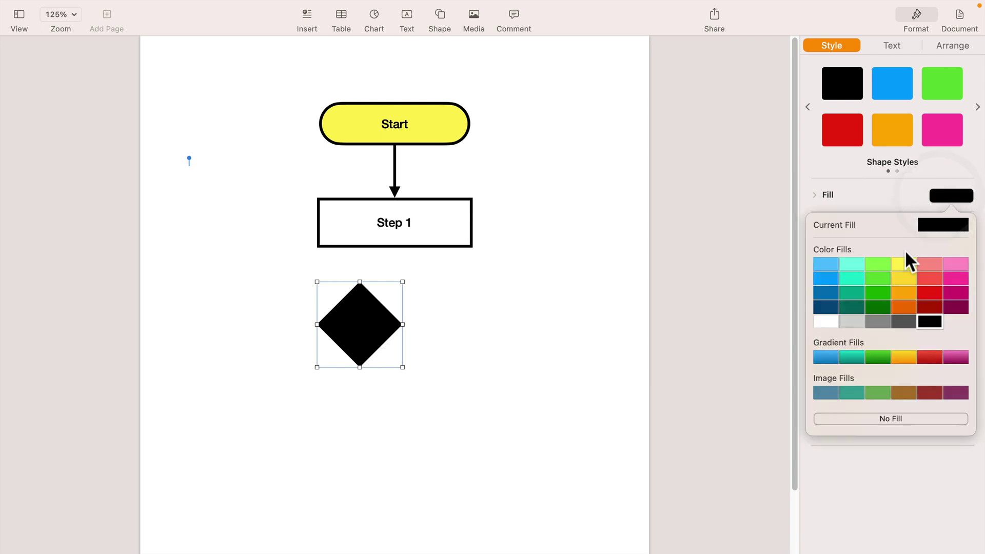
left_click(851, 263)
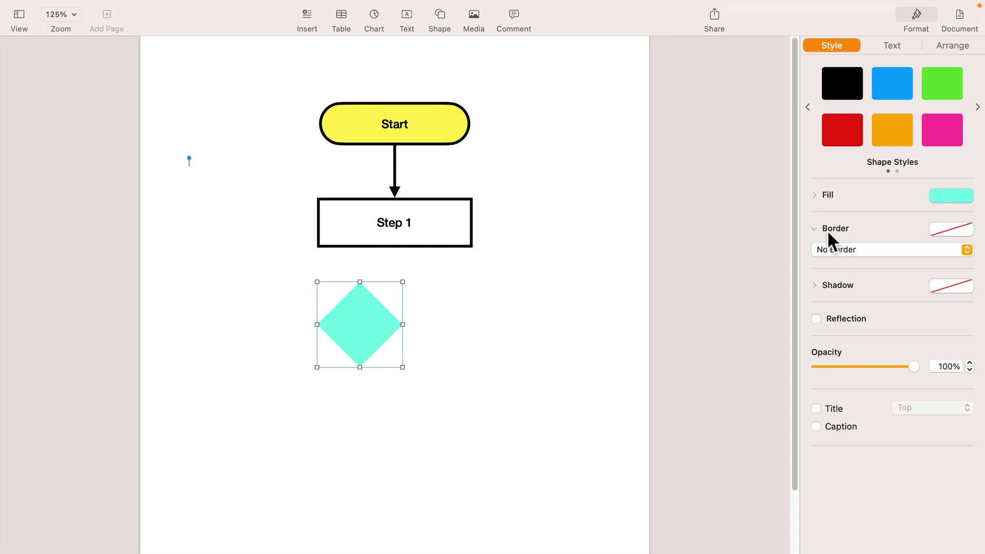
left_click(842, 250)
left_click(848, 265)
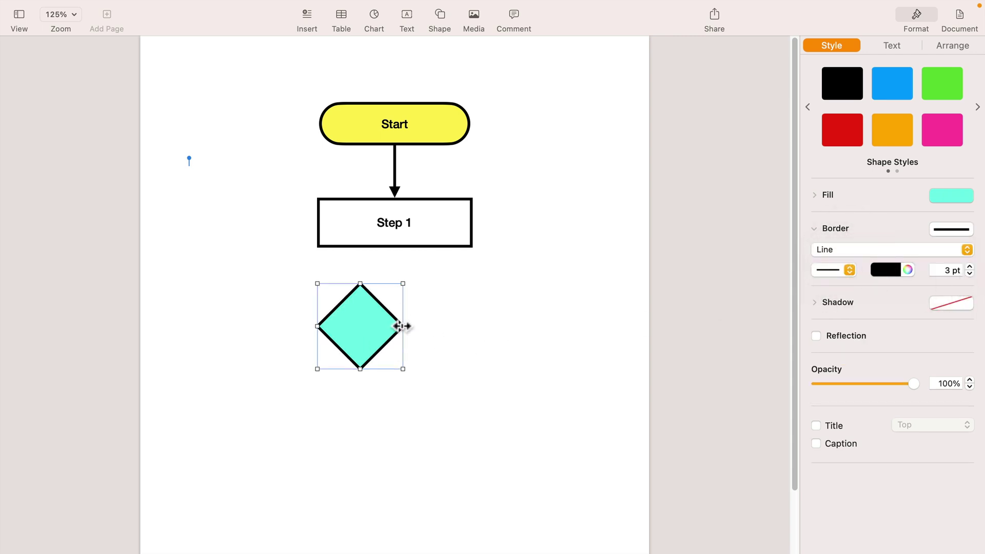
Step: Widen the diamond to about 7.21 × 3.66 cm and centre it below Step 1
left_click_drag(403, 327, 469, 328)
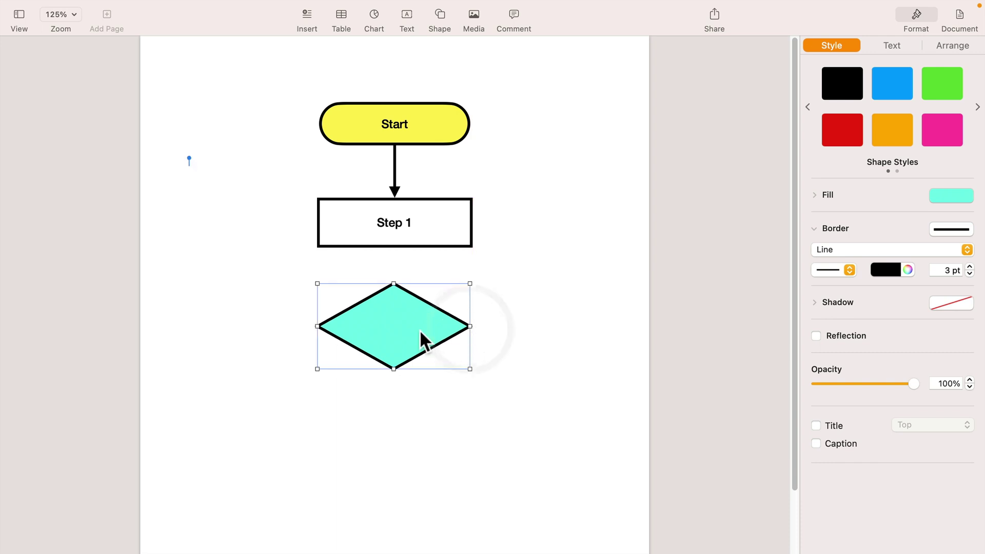
left_click_drag(465, 377, 488, 383)
mouse_move(429, 346)
left_mouse_down()
mouse_move(417, 351)
mouse_move(422, 344)
left_mouse_up()
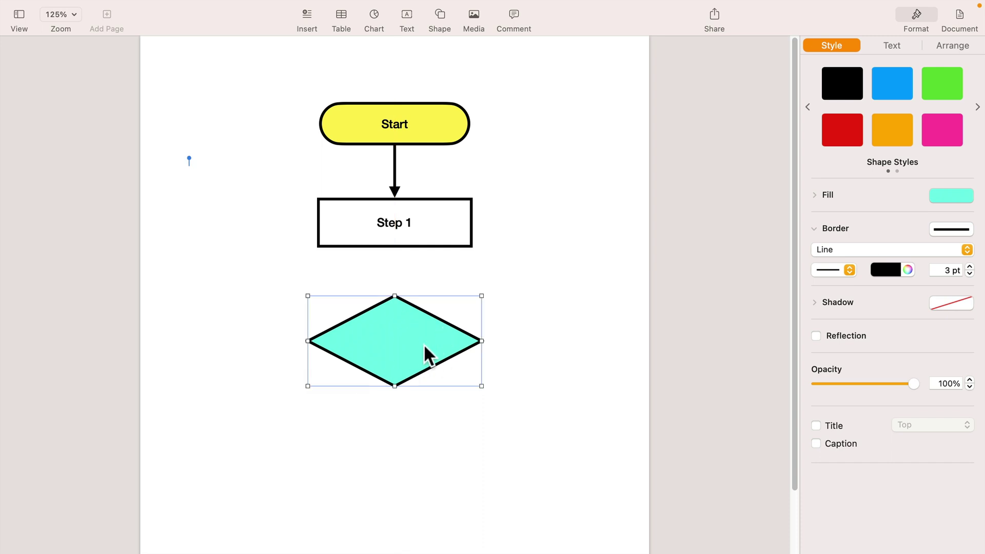
double_click(407, 344)
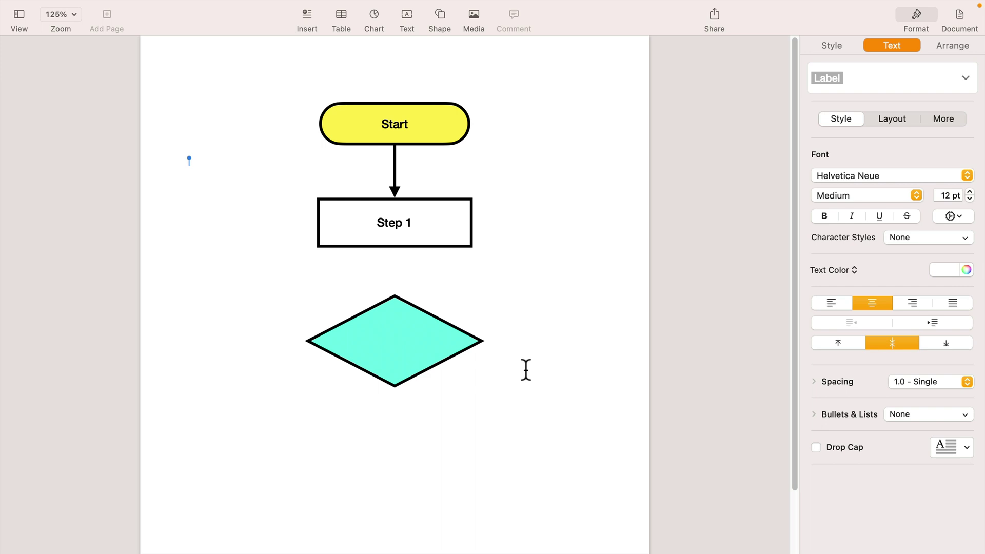
Step: Label the cyan diamond with a black, 14 pt question mark
type("?")
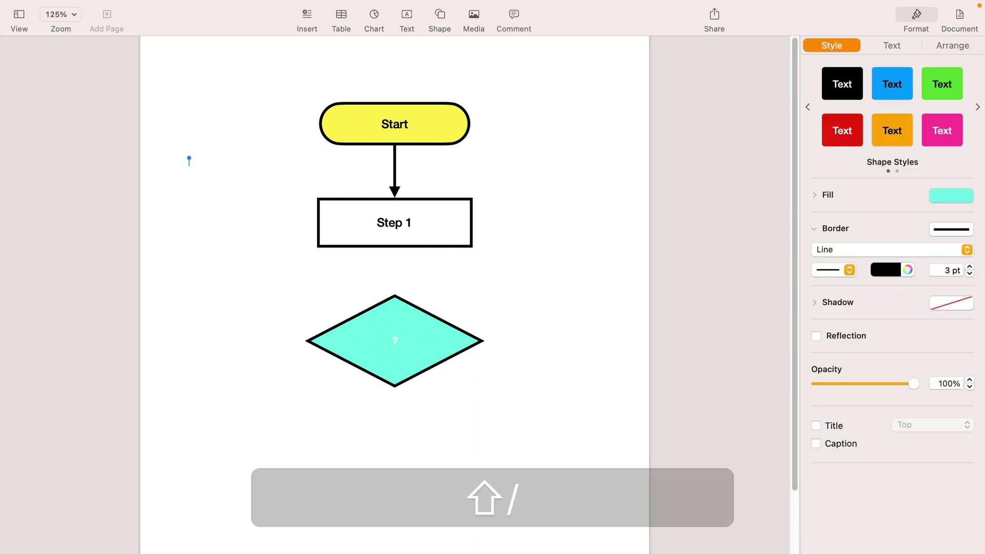
key("shift+Left")
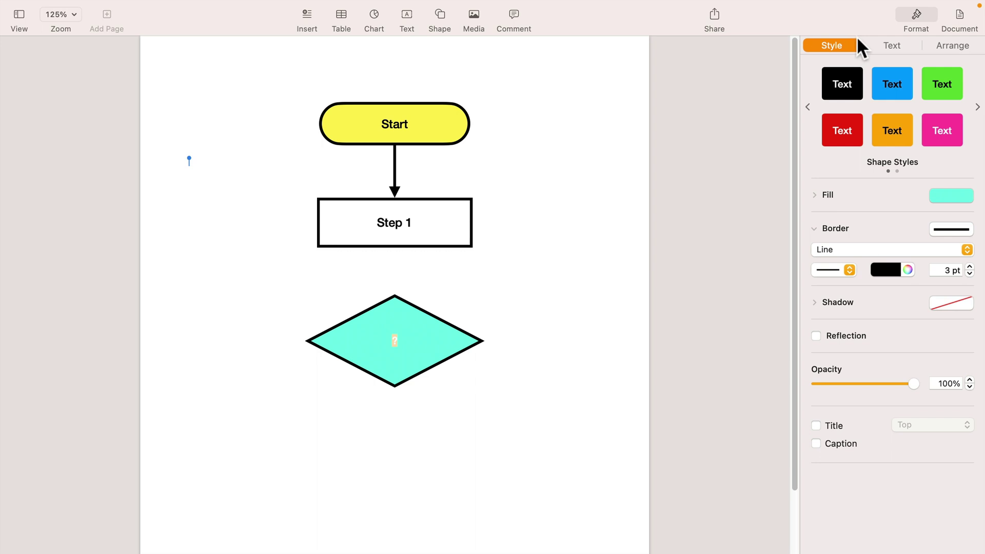
left_click(891, 46)
left_click(950, 269)
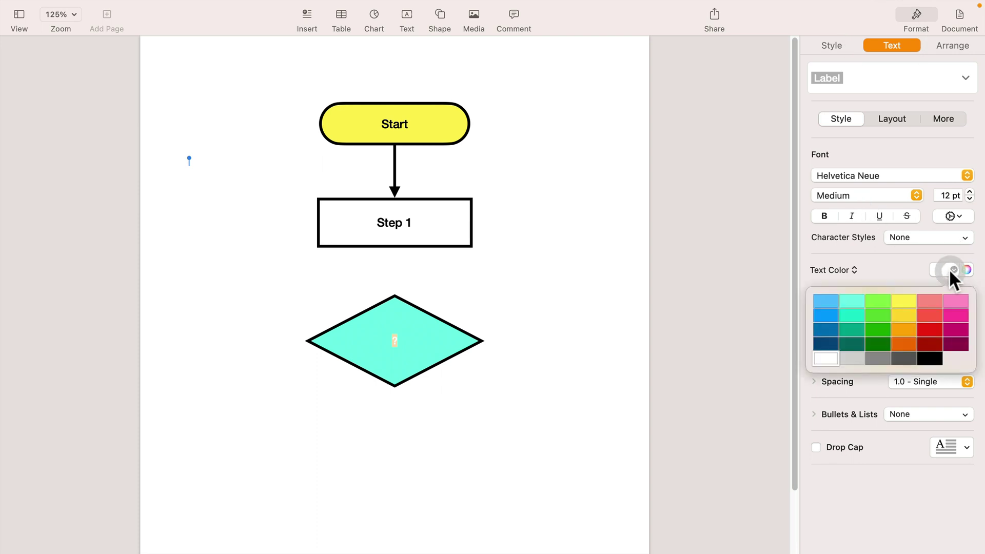
left_click(928, 357)
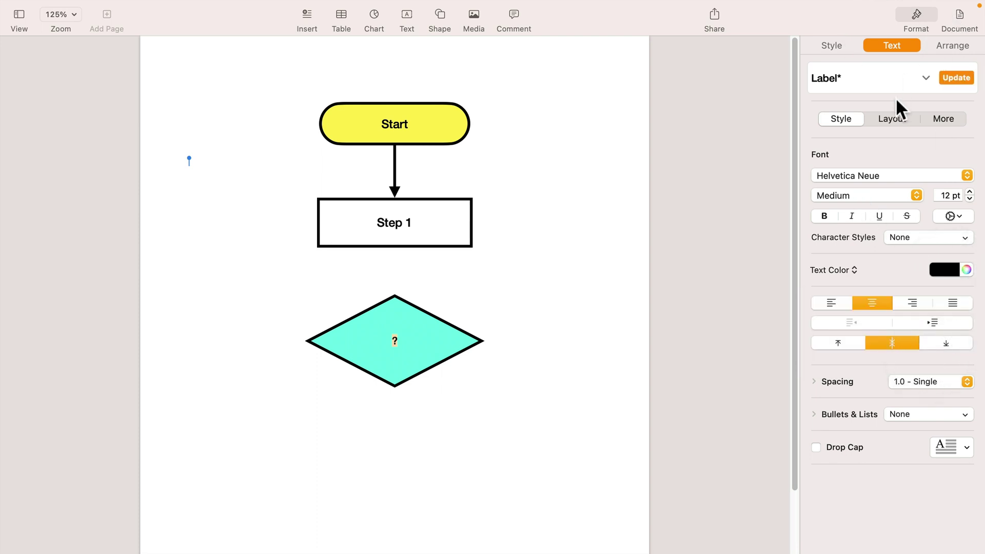
left_click(969, 192)
left_click(969, 192)
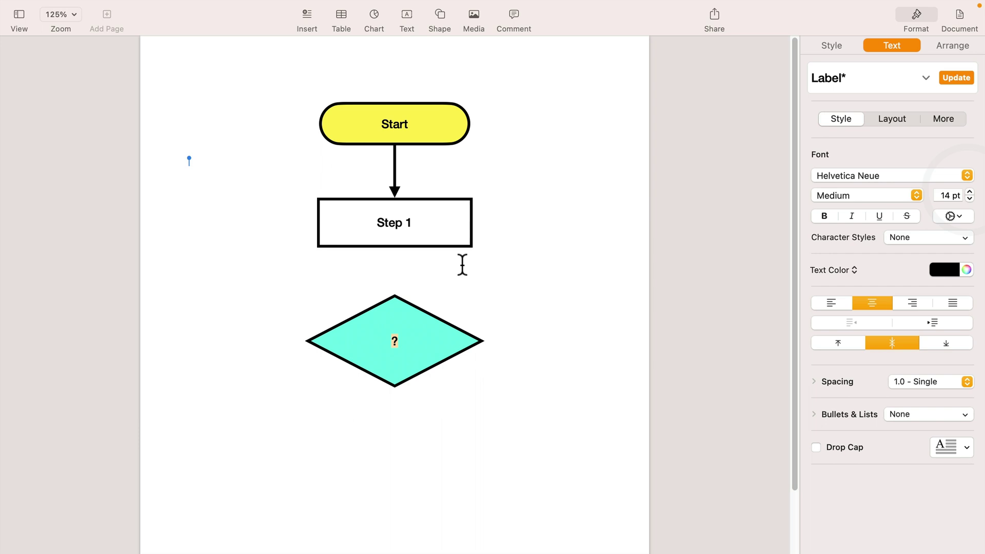
Step: Drag the diamond's top handle down to make it slightly shorter
left_click(462, 263)
left_click(439, 313)
left_click_drag(394, 296, 414, 305)
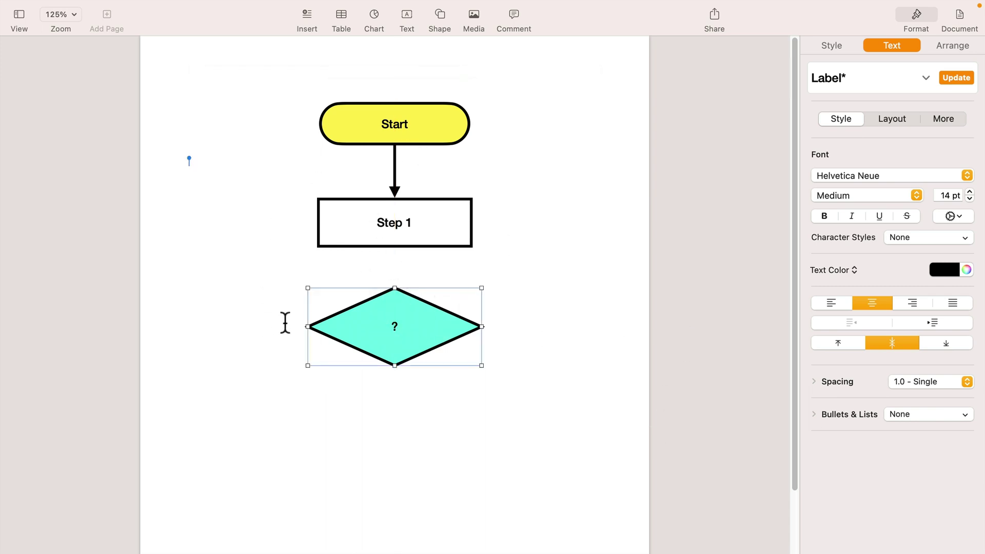
Step: Nudge the question-mark diamond up and down until it is centred under Step 1
left_click_drag(457, 330, 458, 352)
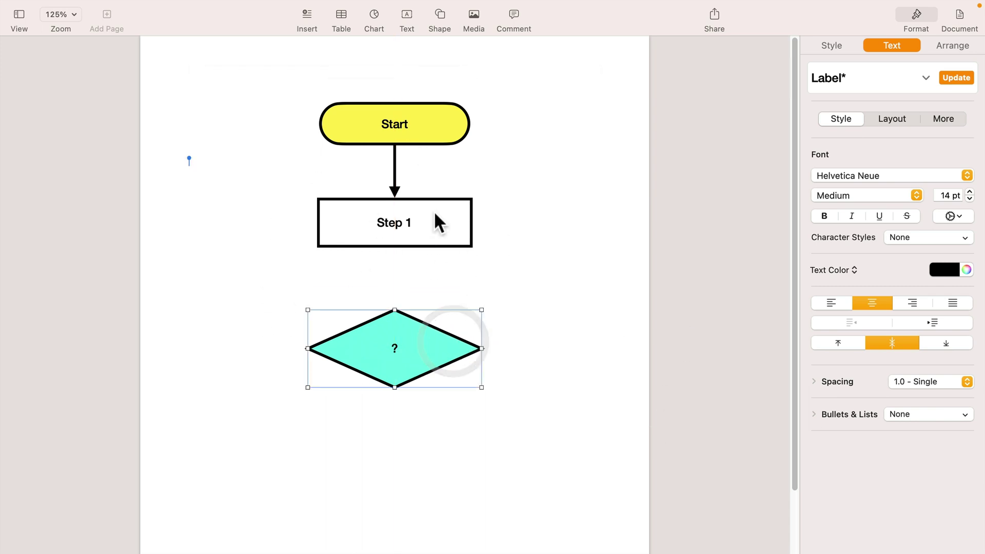
left_click(434, 215)
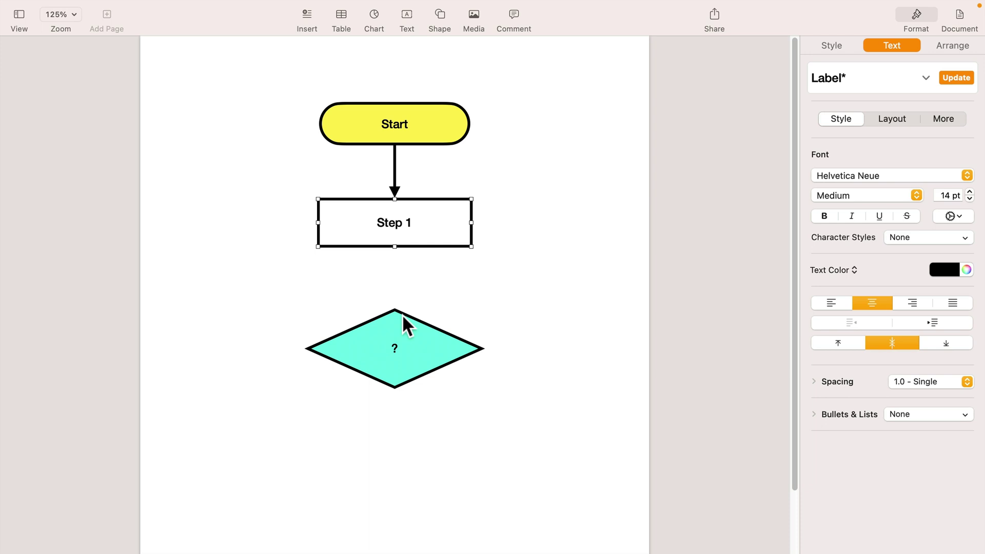
left_click_drag(415, 330, 417, 332)
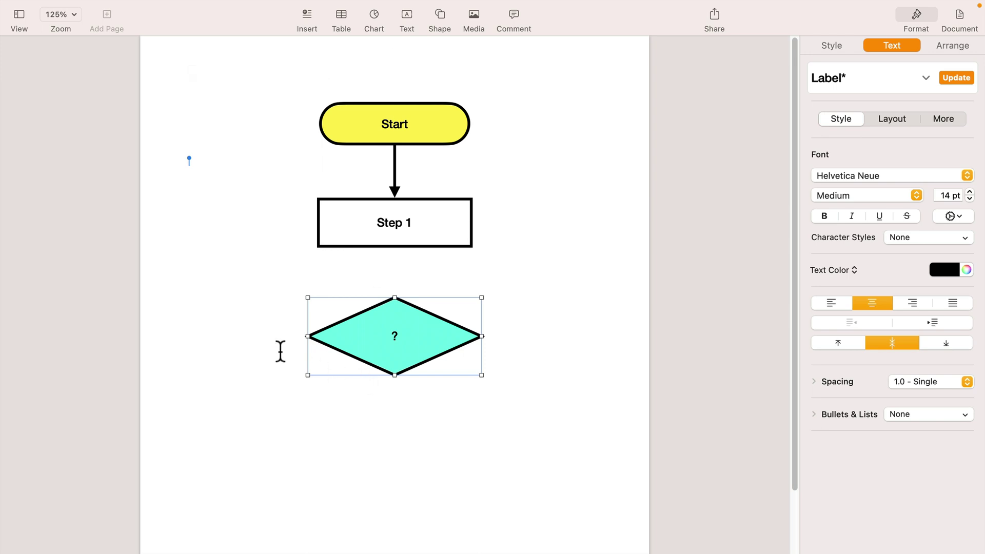
left_click_drag(447, 347, 446, 343)
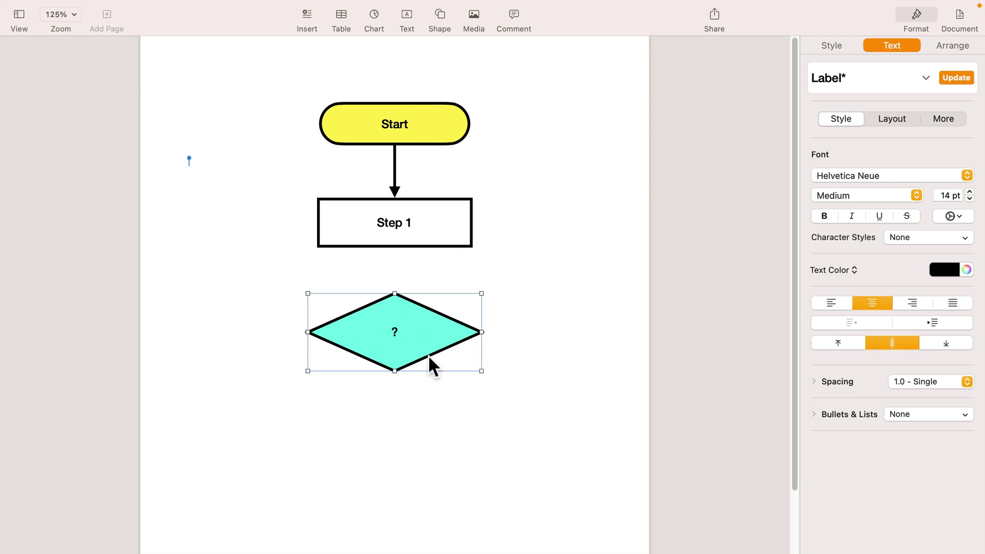
left_click(550, 319)
left_click_drag(435, 332, 435, 352)
left_click(501, 283)
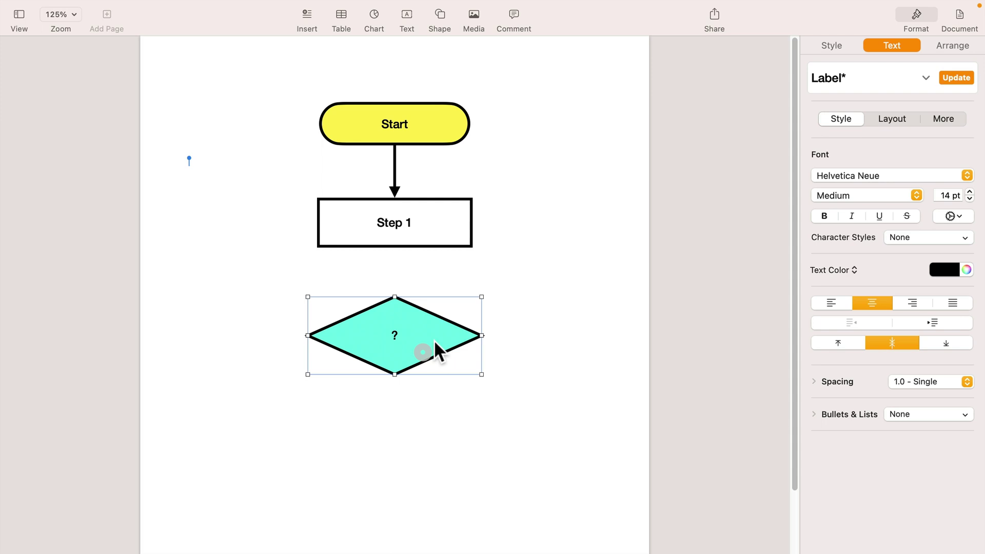
left_click(519, 243)
left_click(425, 241)
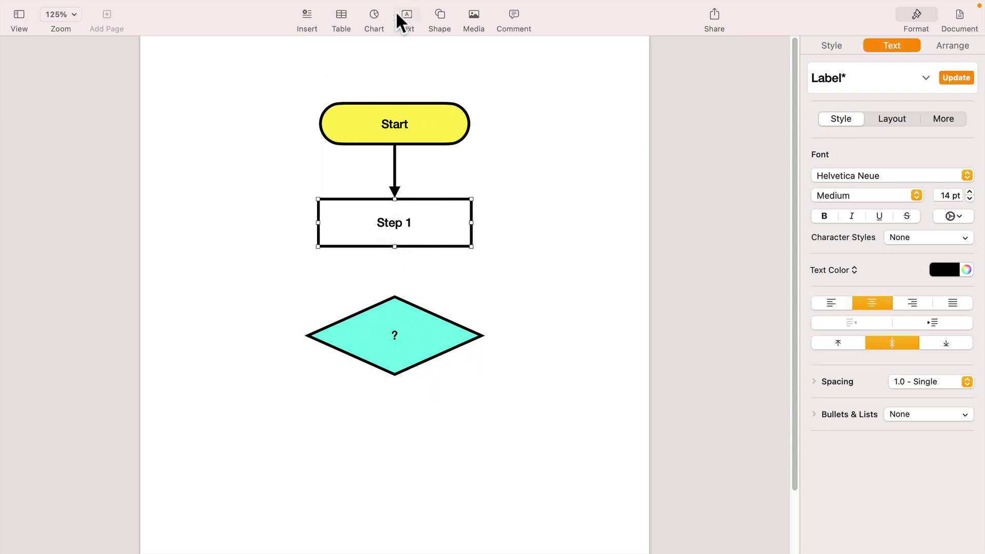
Step: Insert a curved connection line with one end attached to the bottom of Step 1
left_click(440, 15)
left_click(547, 85)
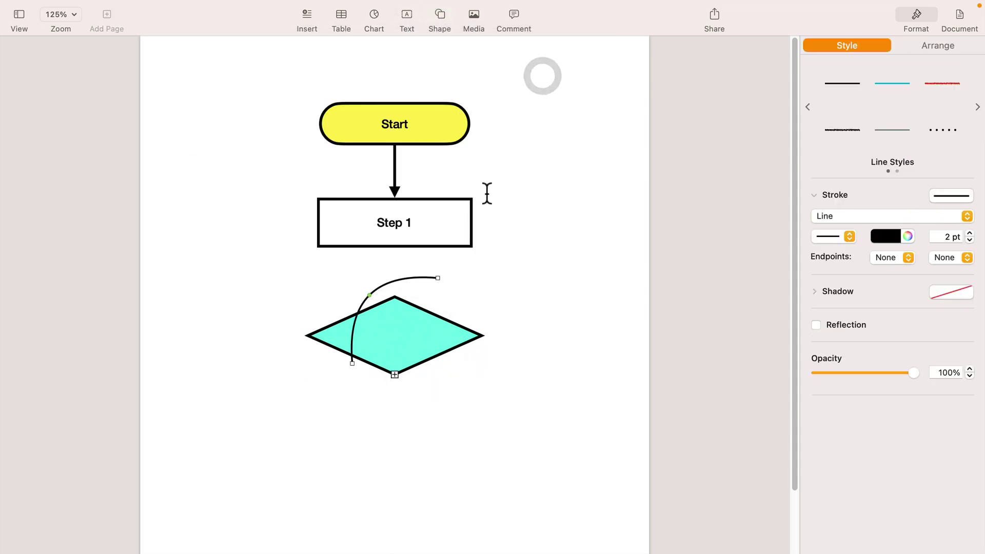
left_click_drag(437, 276, 402, 233)
left_click_drag(353, 362, 293, 305)
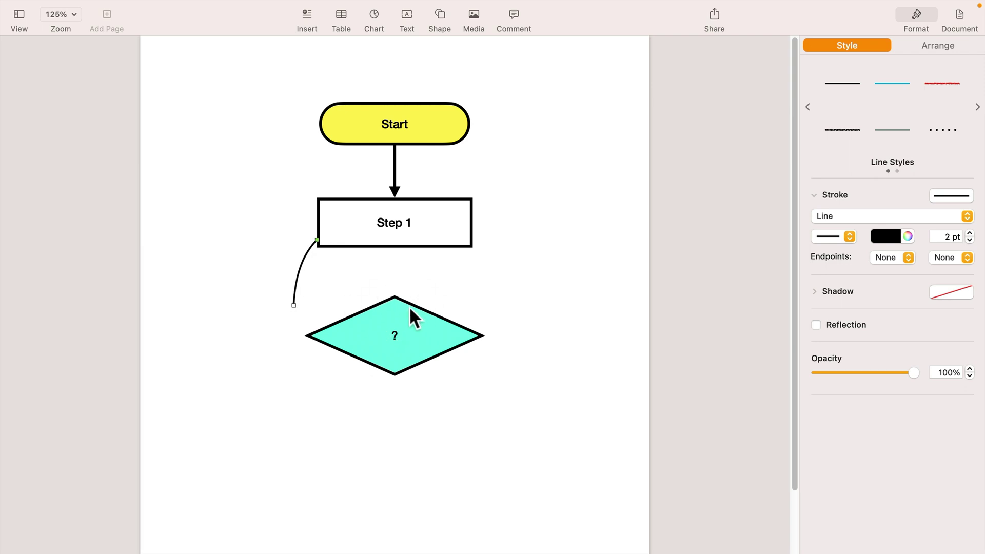
Step: Set the diamond to Stay on Page and snap the line's loose end to its top vertex
left_click(407, 306)
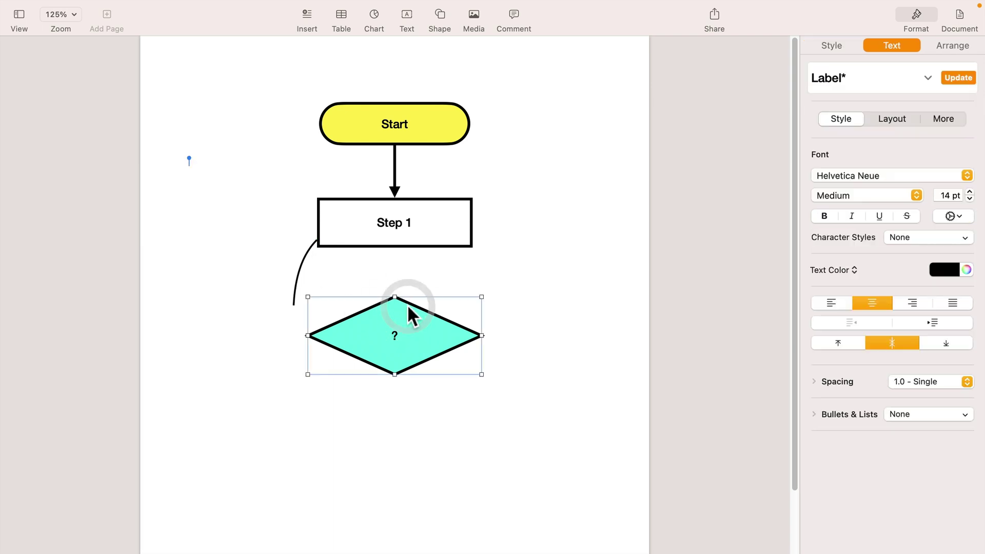
left_click(949, 48)
left_click(836, 96)
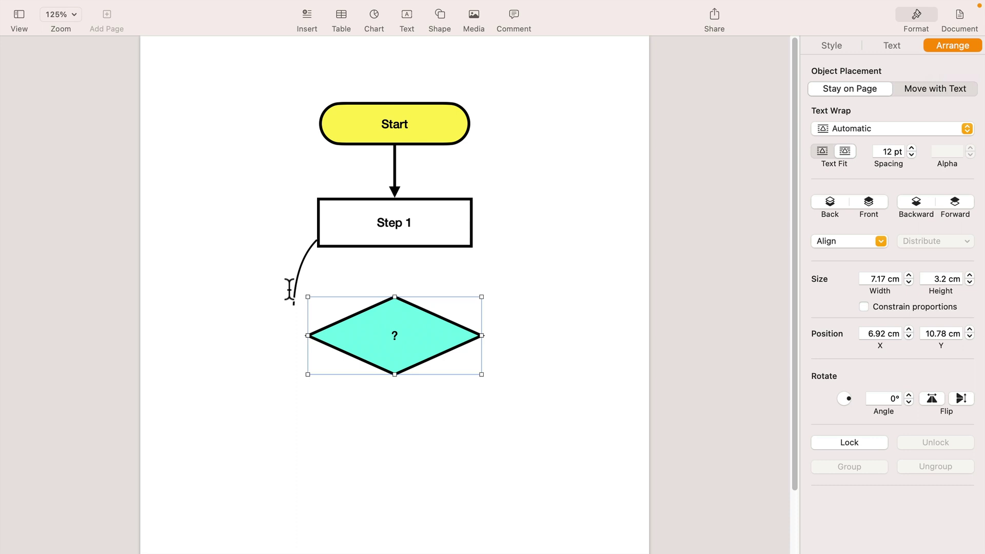
left_click_drag(294, 304, 391, 274)
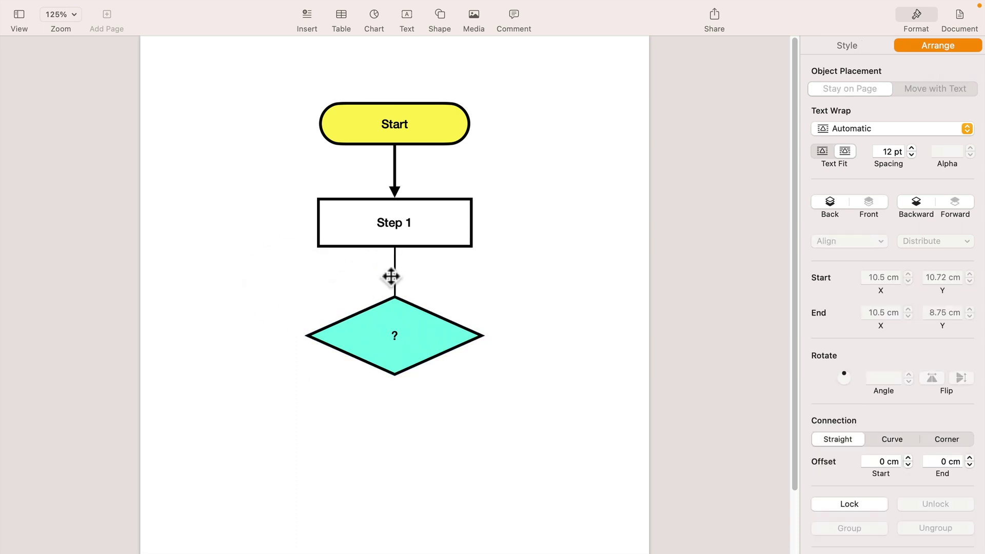
Step: Give the Step 1–diamond connector a 3 pt stroke and an arrowhead at the diamond end
left_click(872, 47)
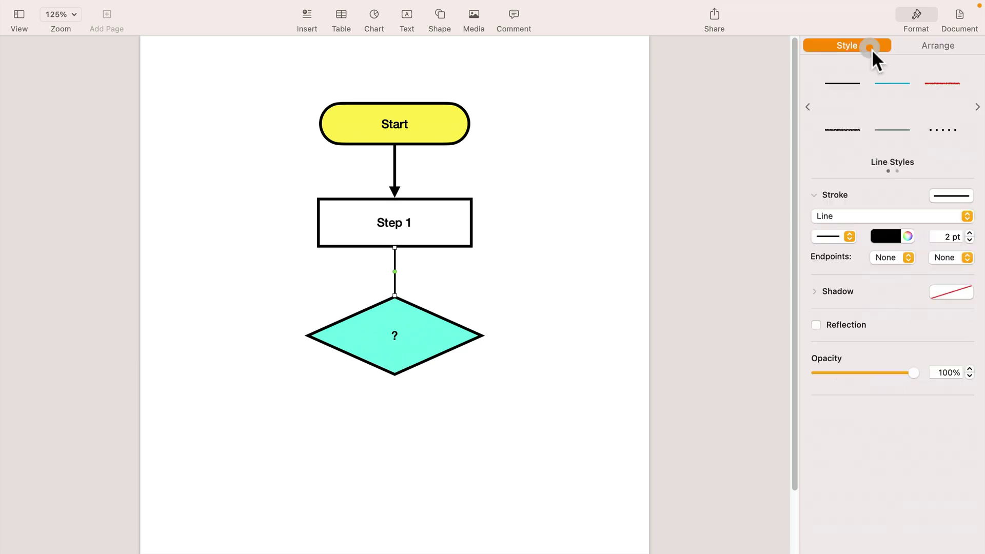
left_click(968, 233)
left_click(908, 258)
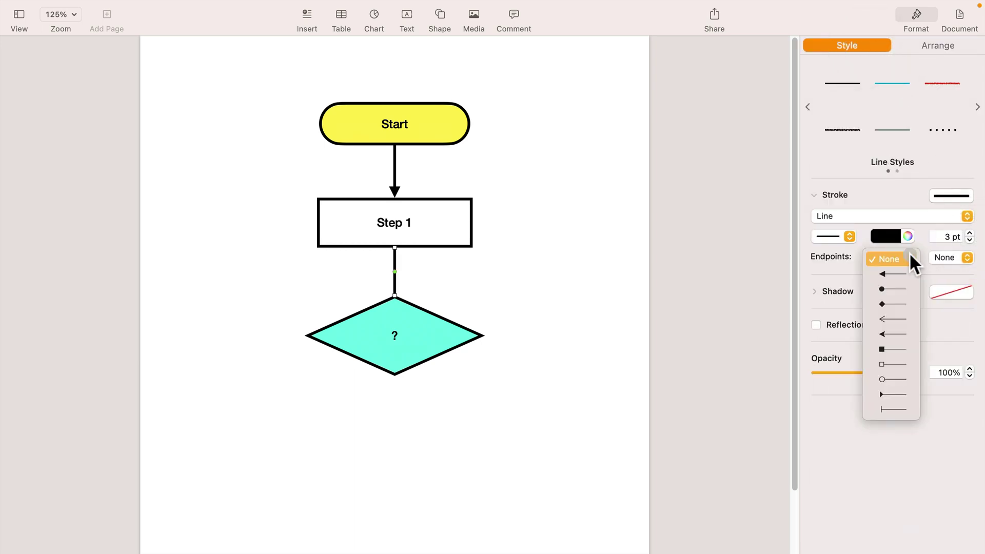
left_click(900, 274)
left_click(904, 256)
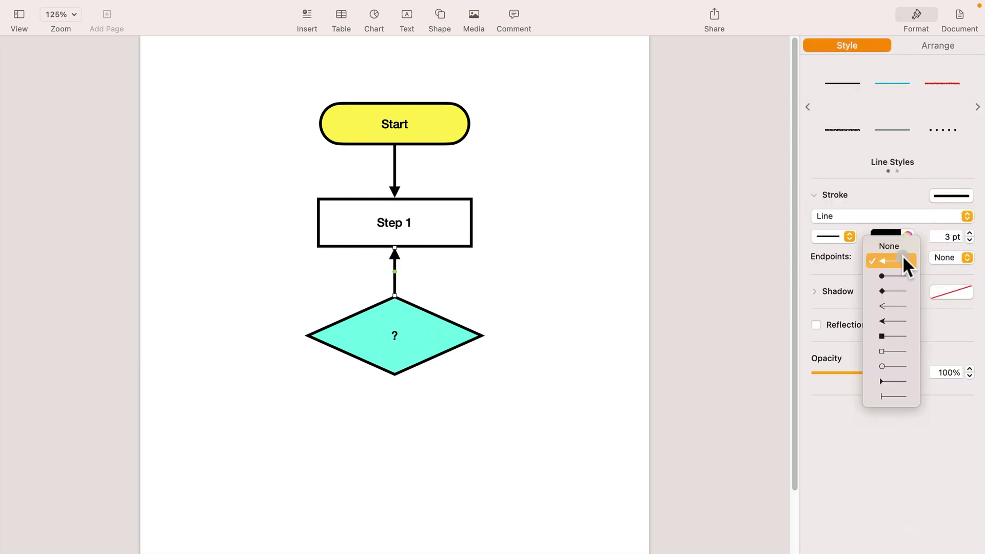
left_click(904, 243)
left_click(955, 258)
left_click(956, 277)
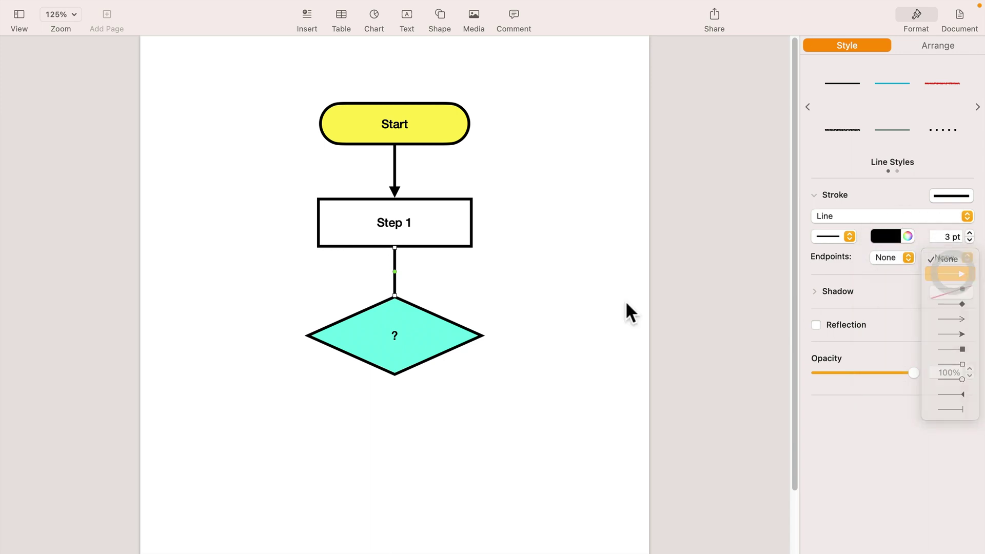
left_click(455, 338)
Step: Drag the diamond, Step 1 and Start to scattered spots to show the arrows follow
left_click_drag(456, 339, 582, 345)
left_click_drag(451, 220, 352, 276)
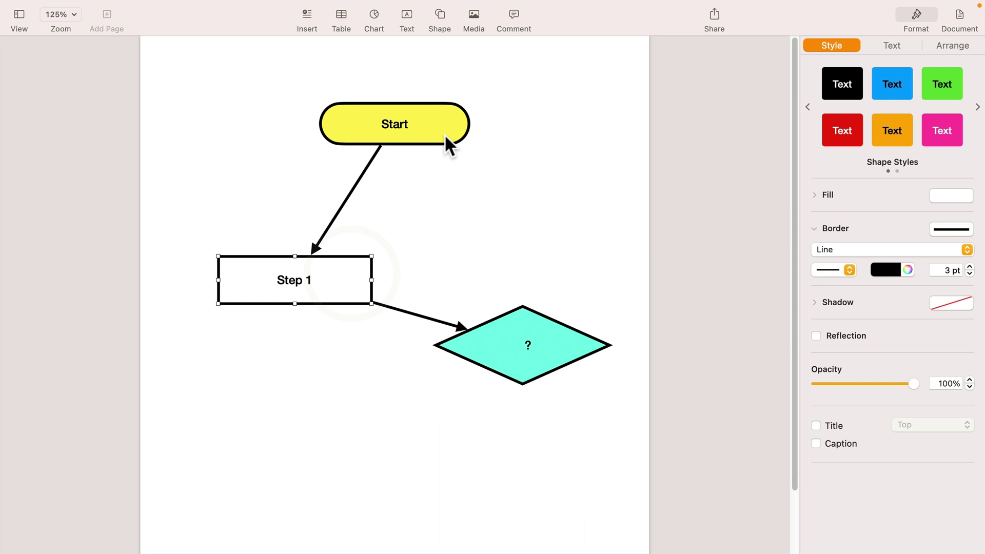
left_click_drag(444, 134, 314, 144)
left_click_drag(359, 262, 544, 188)
left_click_drag(548, 347, 333, 321)
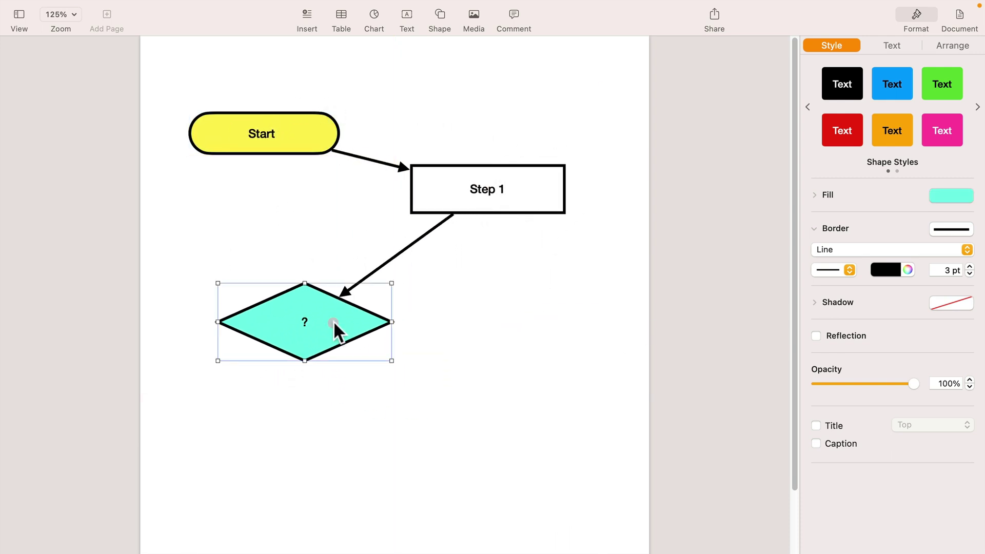
Step: Return Start, Step 1 and the diamond to a centred vertical column
left_click_drag(547, 200, 455, 232)
left_click_drag(317, 140, 448, 129)
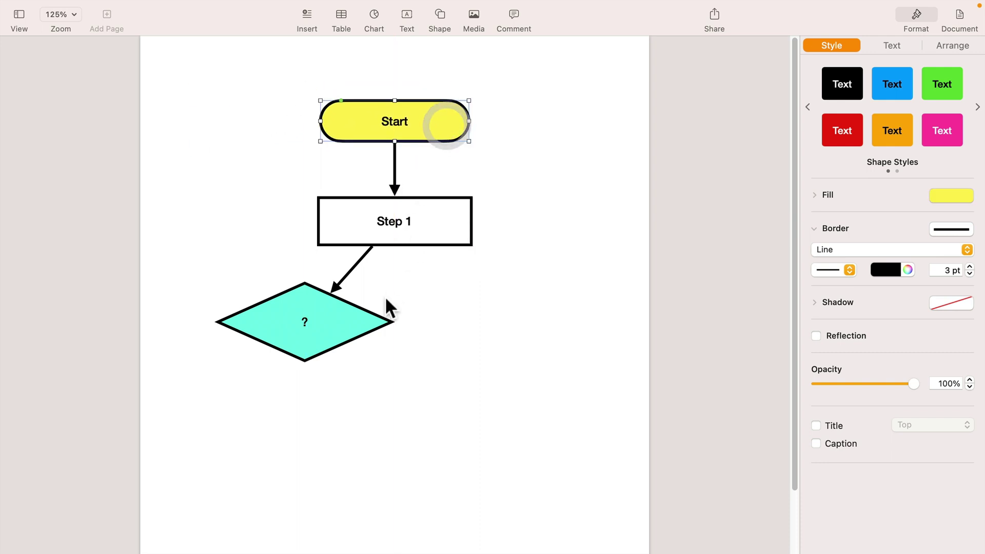
left_click_drag(365, 325, 450, 330)
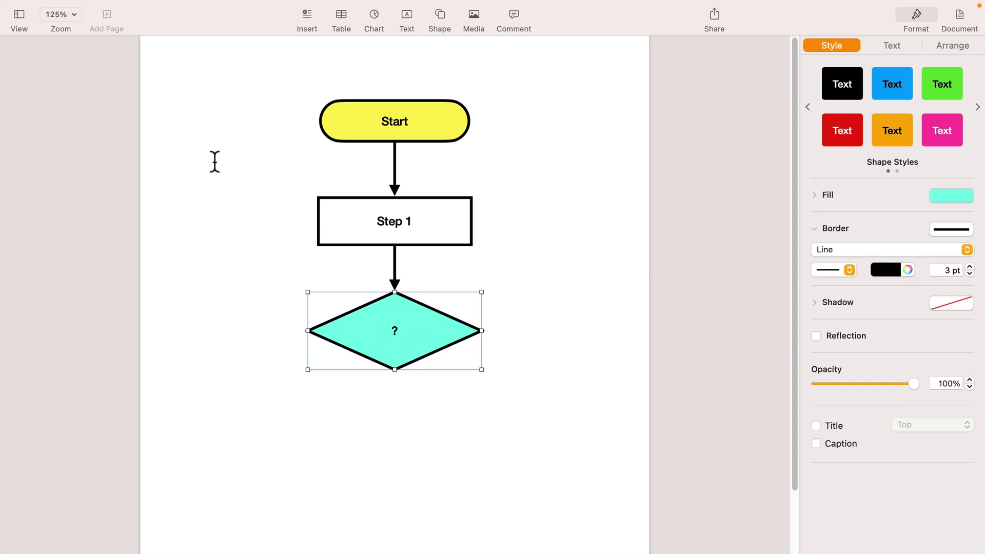
left_click(595, 291)
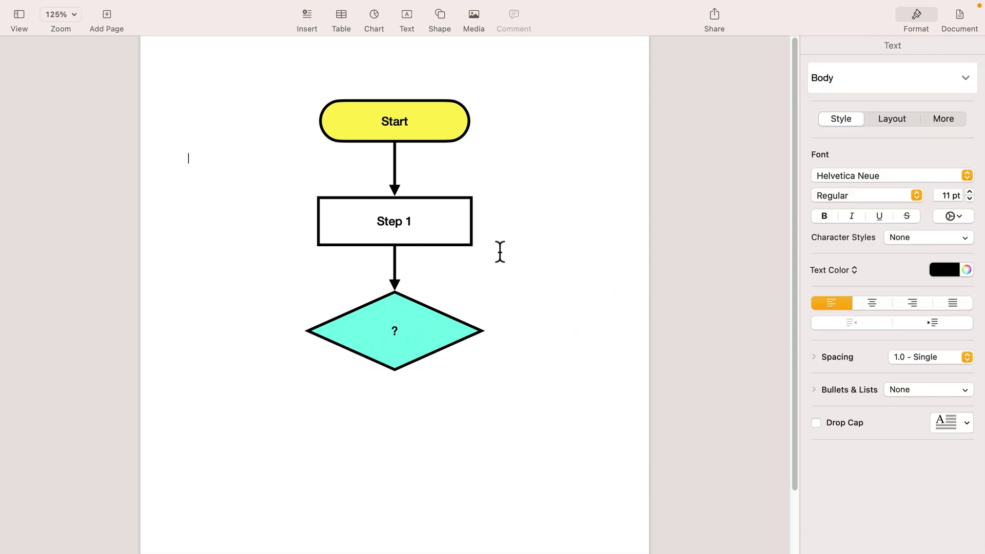
Step: Duplicate the Step 1 box below the diamond on the left and relabel it Step YES
left_click(464, 237)
key("super+c")
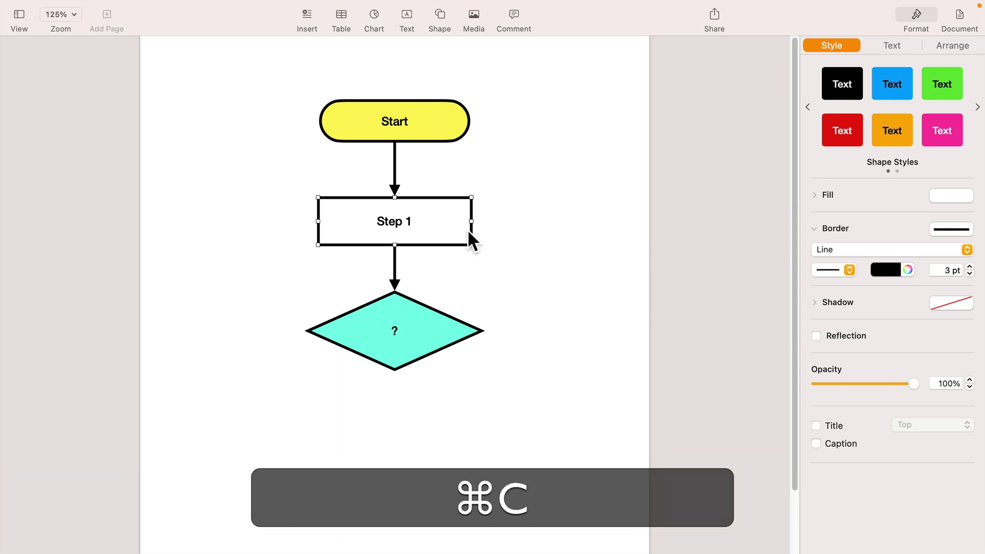
key("super+v")
left_click_drag(455, 241, 366, 426)
double_click(318, 419)
left_click(328, 419)
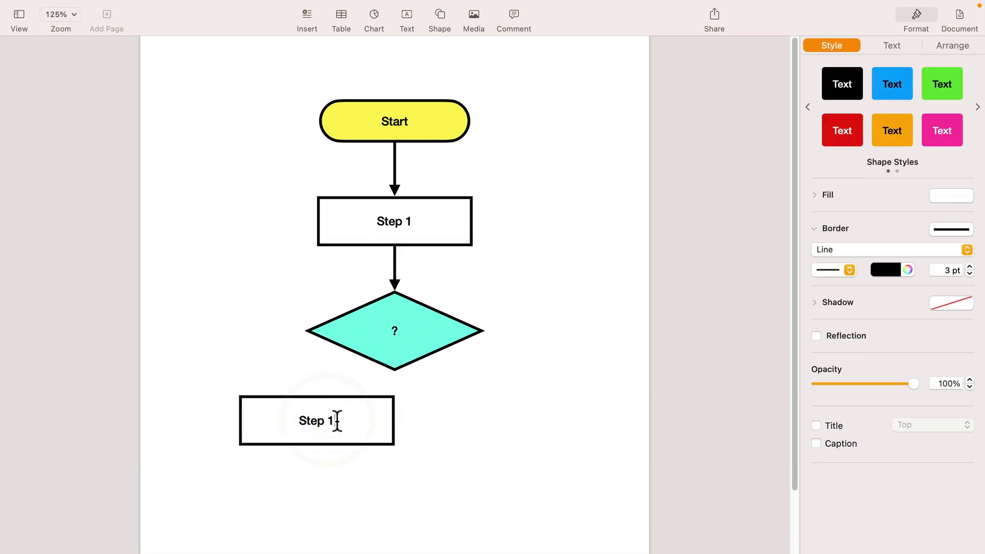
type("YES")
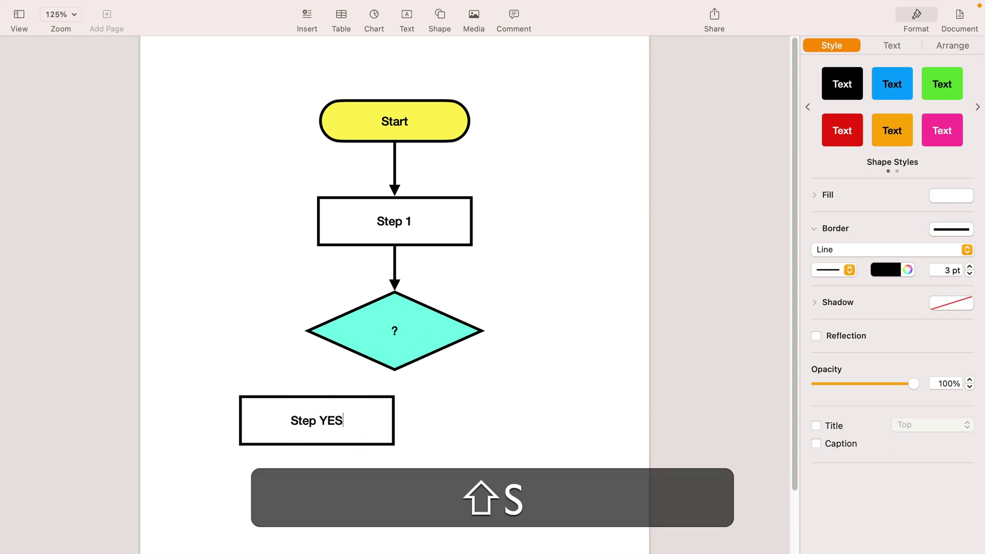
left_click(378, 421)
Step: Duplicate Step YES to its right and relabel the copy Step NO
left_click(373, 409)
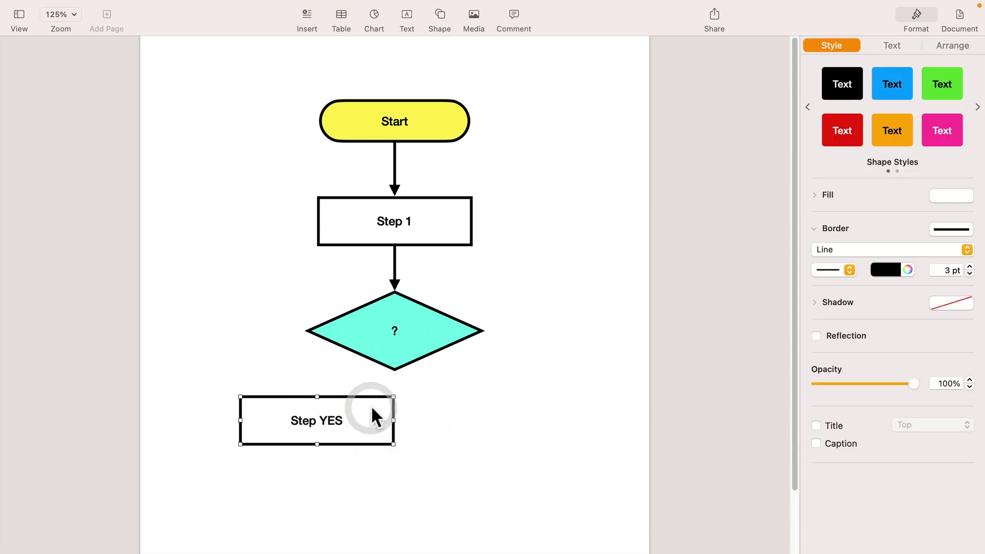
key("super+c")
key("super+v")
left_click_drag(383, 435, 552, 429)
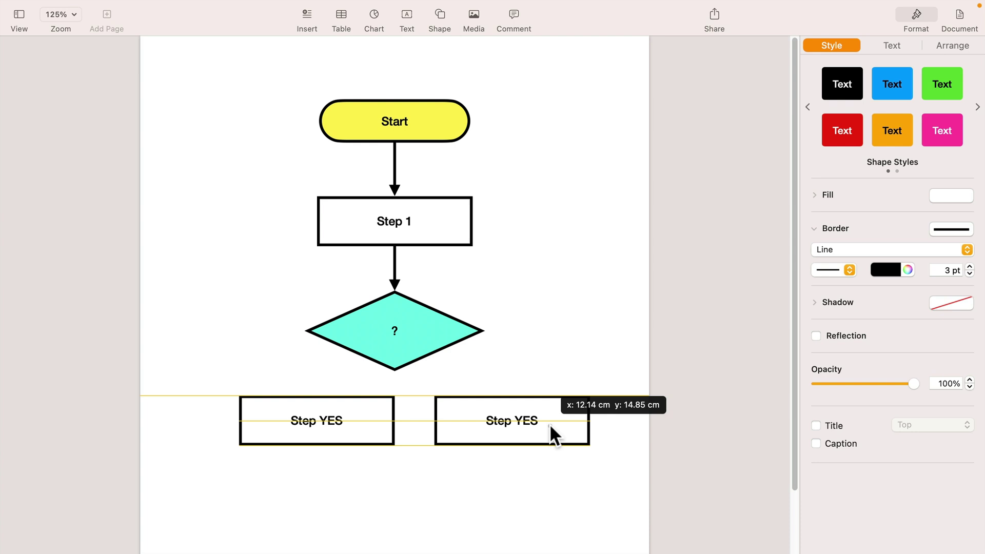
double_click(534, 419)
type("No")
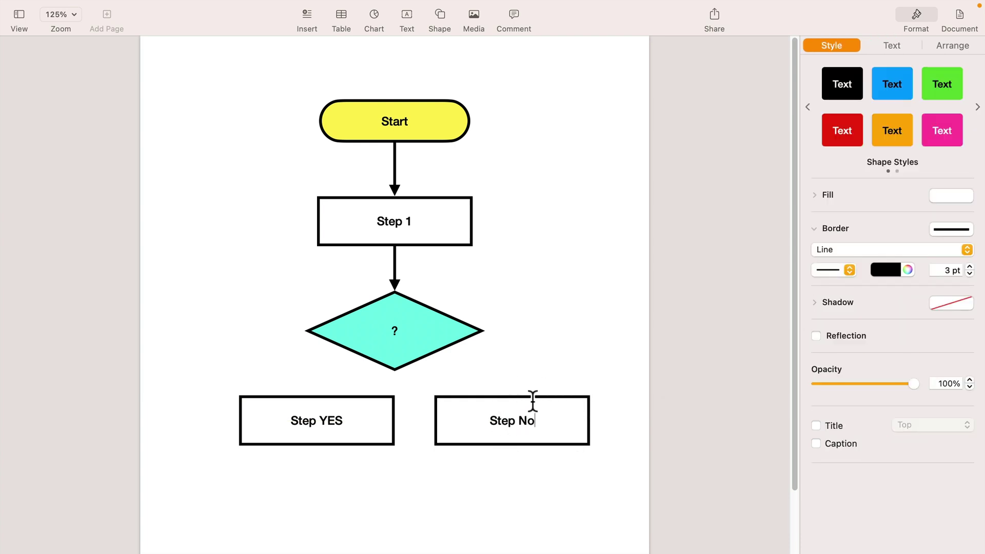
key("BackSpace")
type("O")
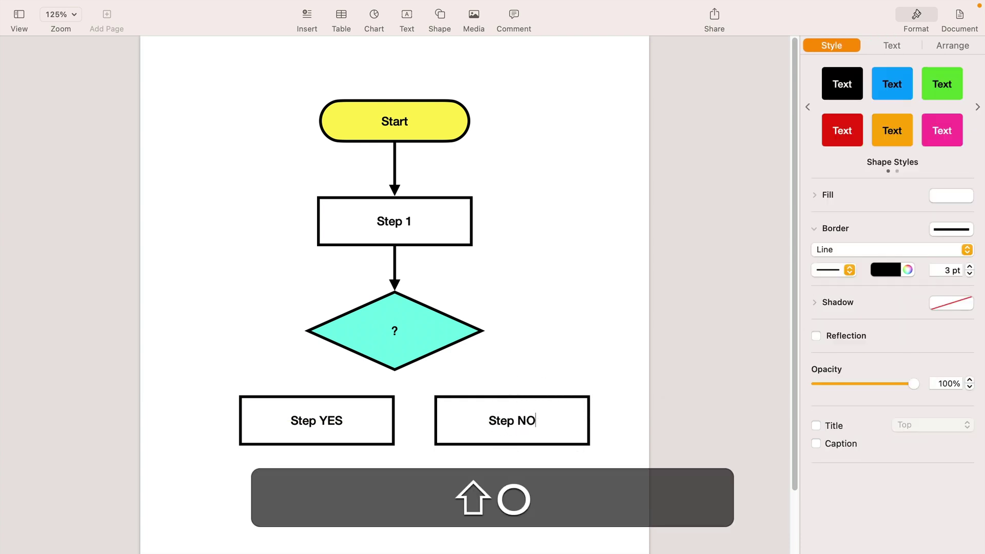
left_click(542, 370)
Step: Shift the Step YES and Step NO boxes slightly left to align them under the diamond
left_click(370, 409)
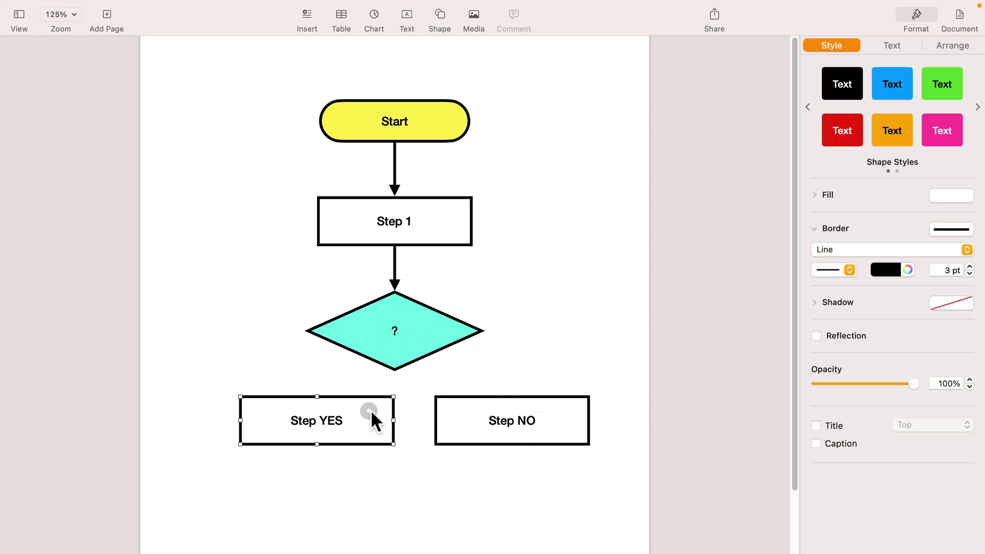
left_click_drag(370, 409, 341, 415)
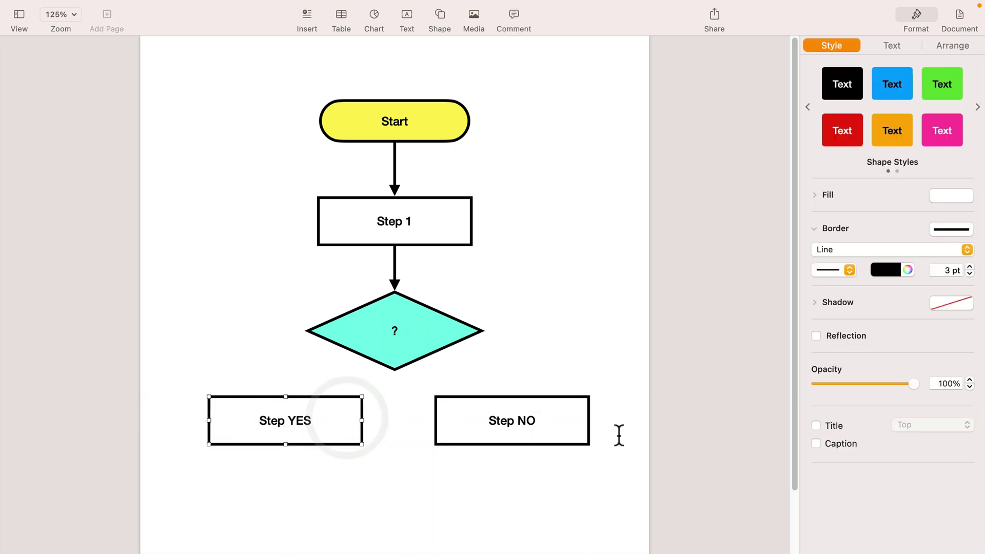
left_click(566, 433, "shift")
left_click_drag(565, 432, 555, 433)
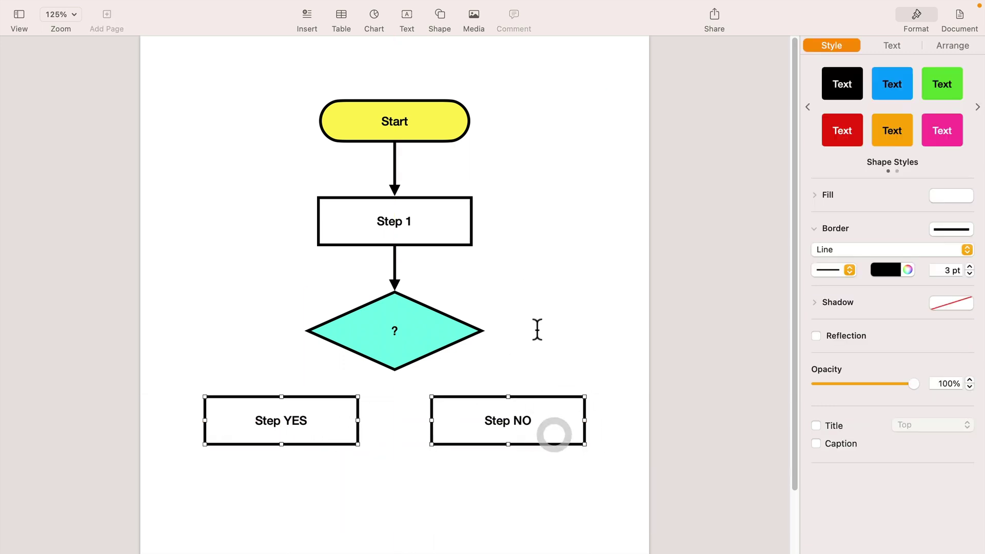
left_click(527, 292)
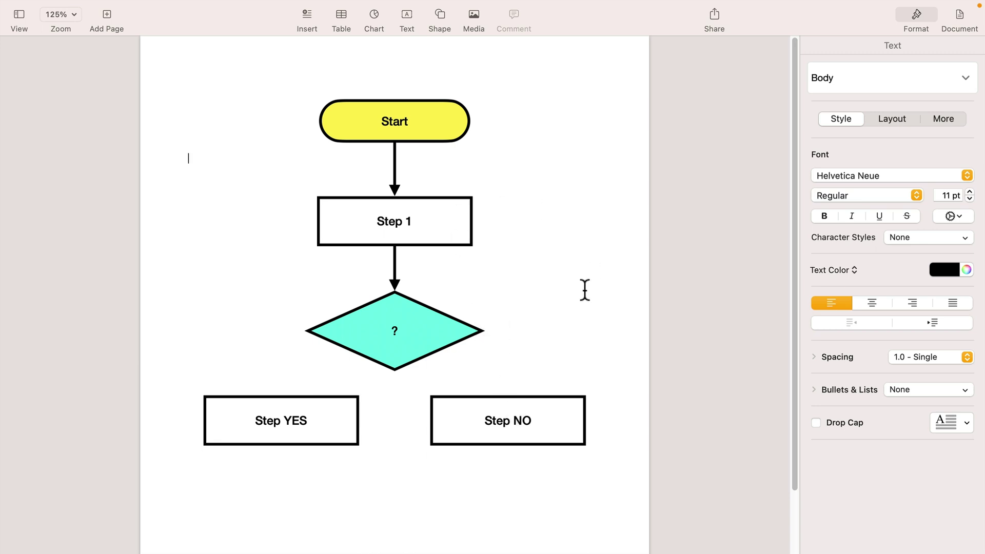
Step: Paste a copy of the yellow Start pill below the YES/NO boxes and relabel it End
scroll(585, 290, "down", 5)
left_click(435, 65)
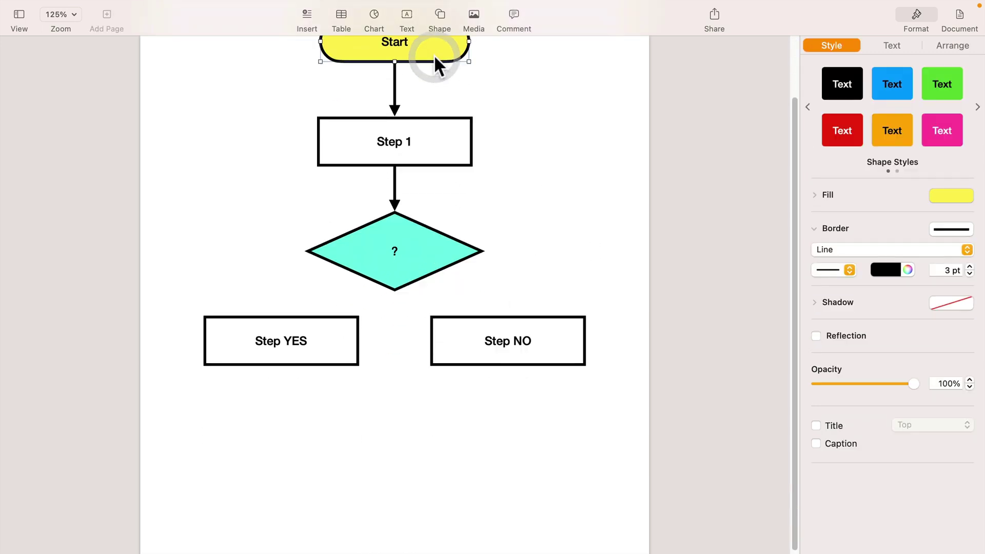
key("super+v")
left_click_drag(444, 78, 435, 460)
left_click(396, 458)
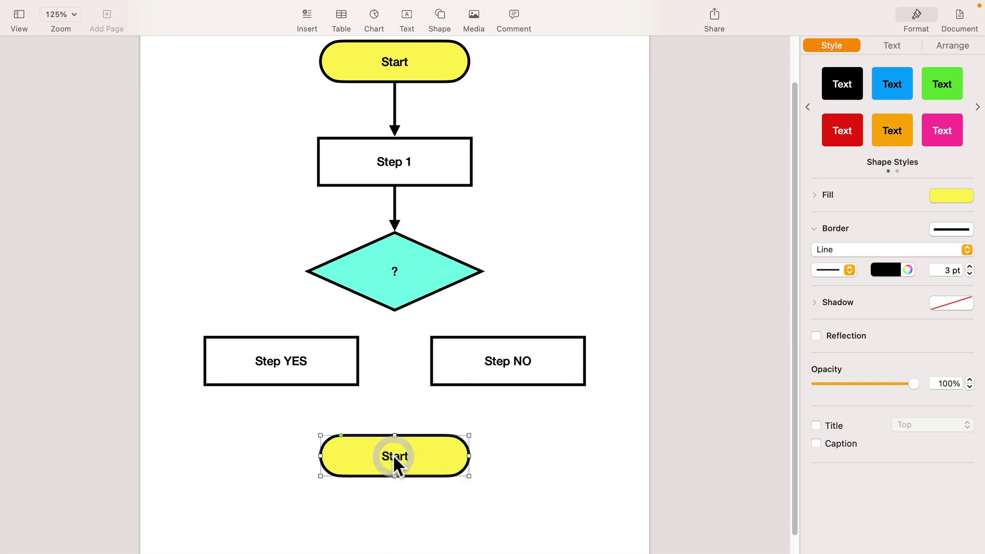
double_click(393, 455)
type("End")
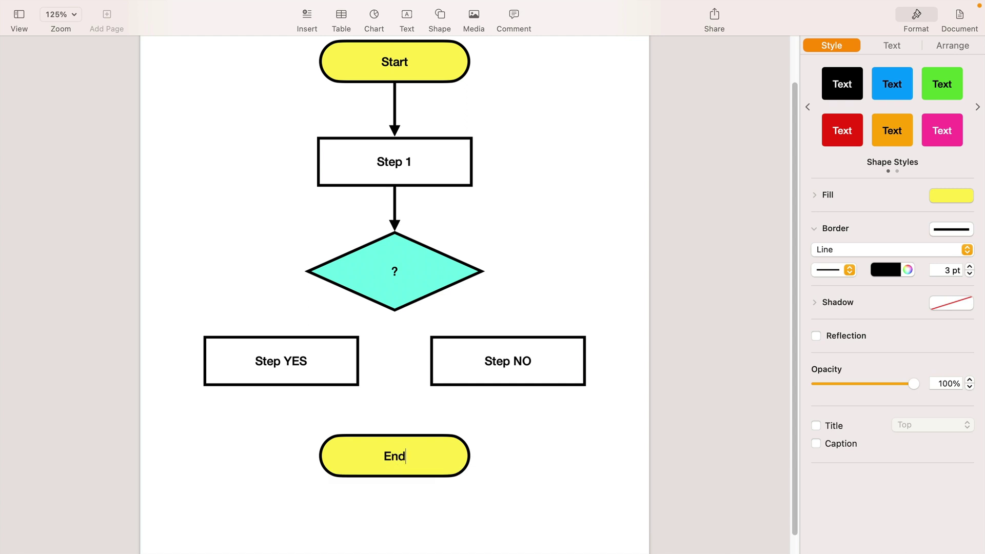
left_click(545, 429)
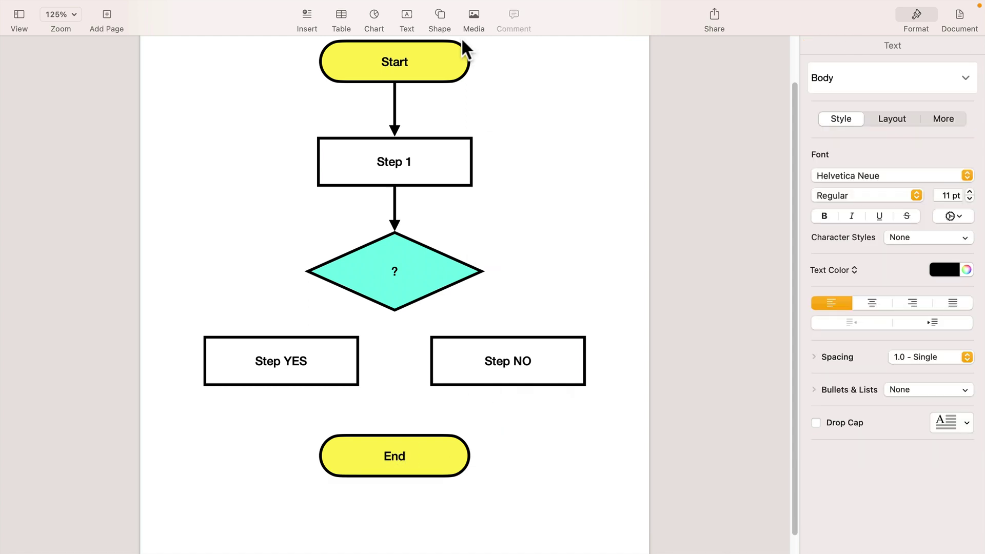
Step: Connect the diamond to Step NO and to Step YES with curved connection lines
left_click(448, 22)
left_click(550, 81)
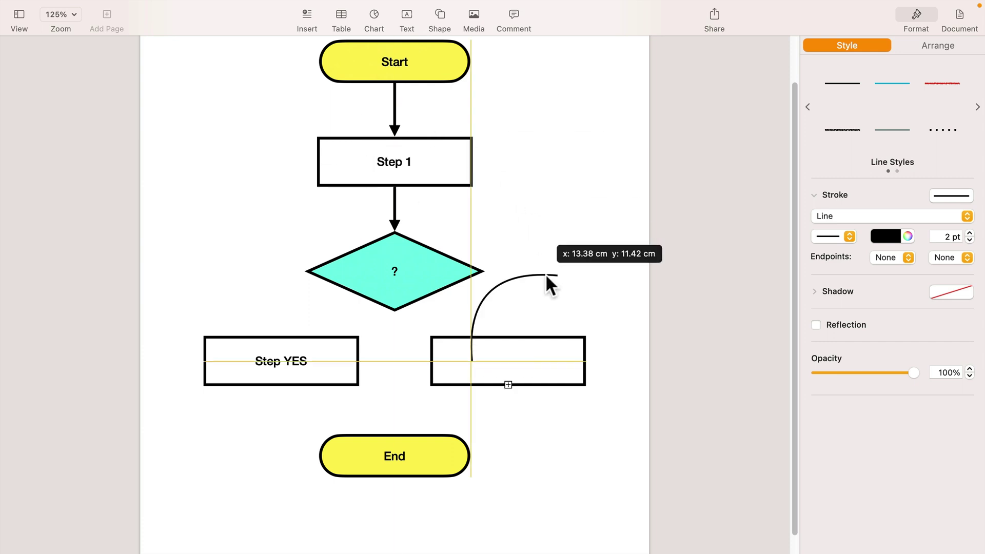
left_click_drag(548, 283, 585, 208)
left_click_drag(496, 291, 477, 272)
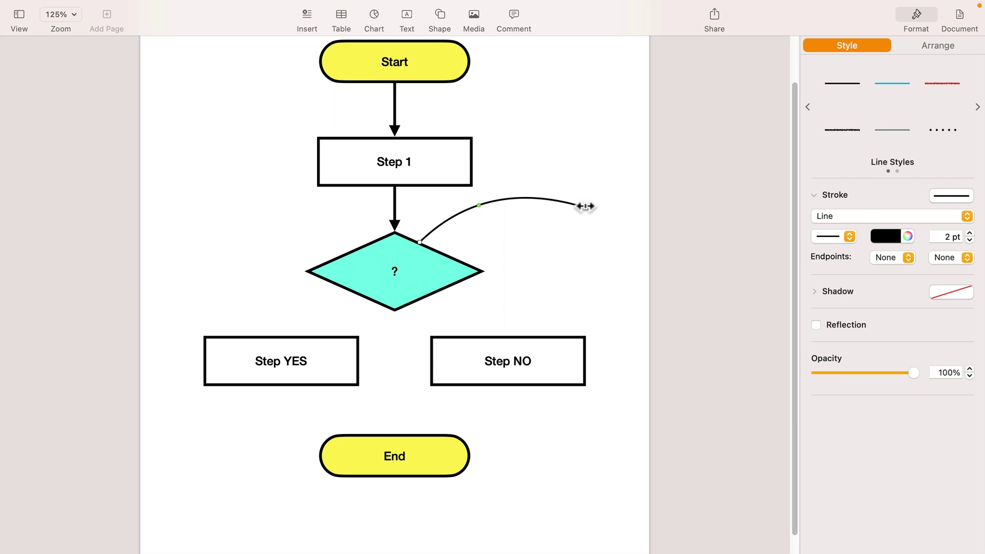
left_click_drag(584, 208, 518, 343)
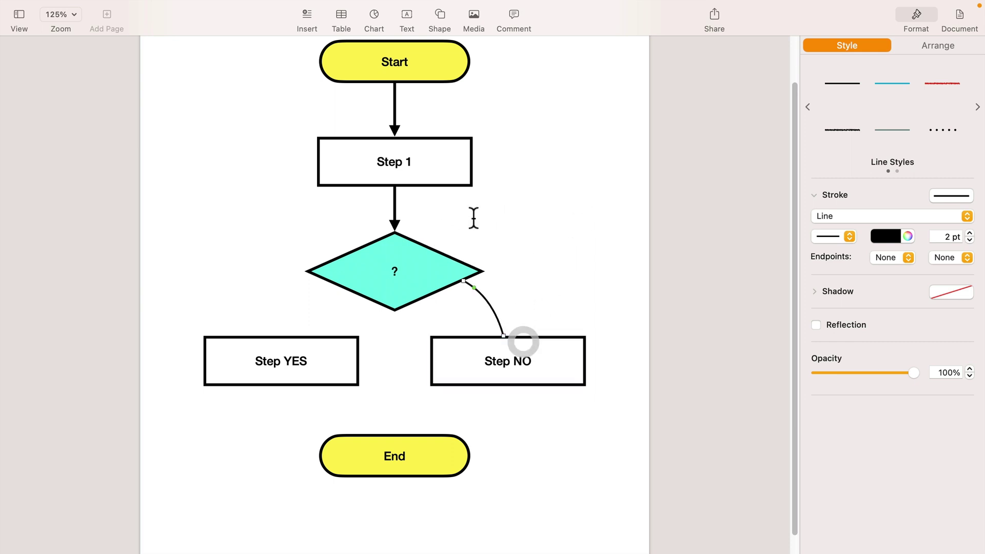
left_click(440, 15)
left_click(547, 78)
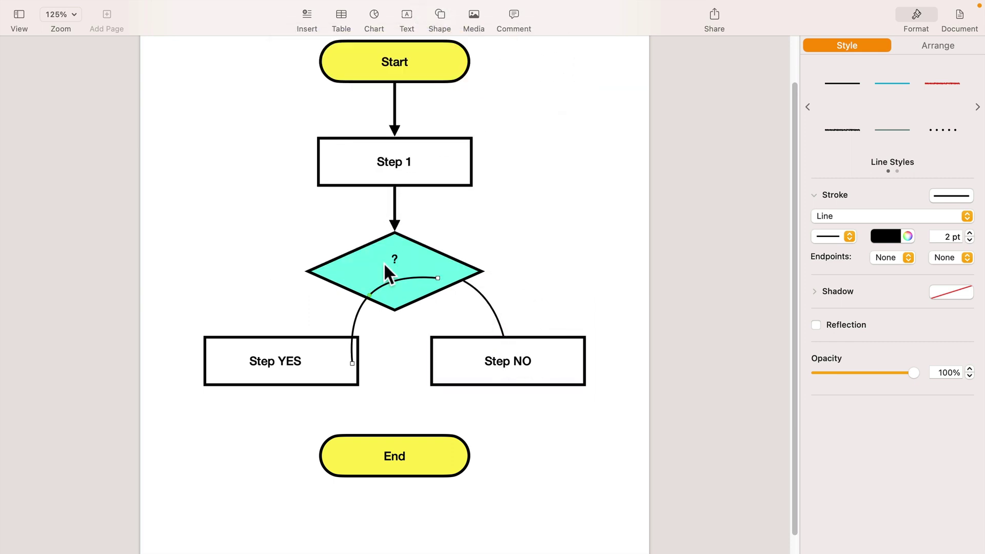
left_click_drag(435, 278, 382, 275)
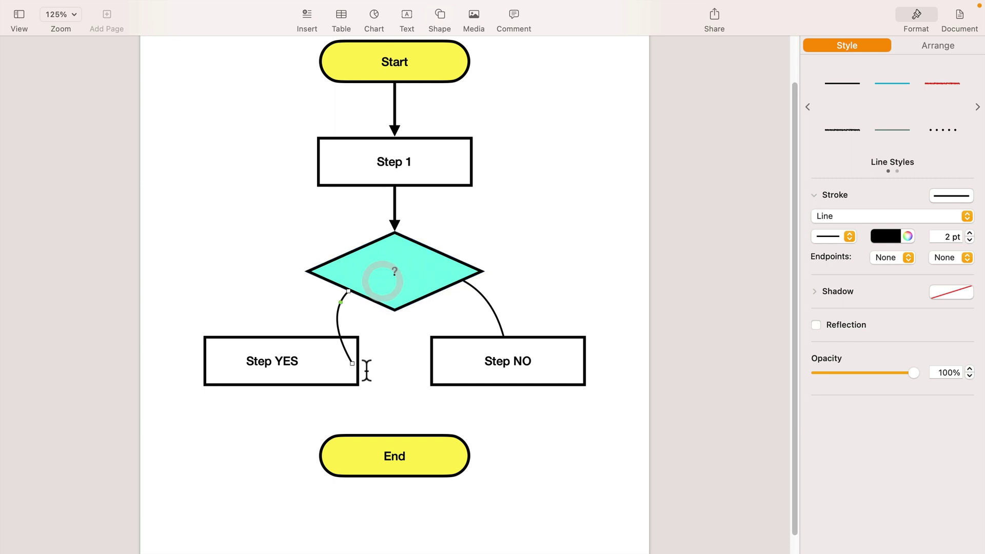
left_click_drag(353, 365, 349, 360)
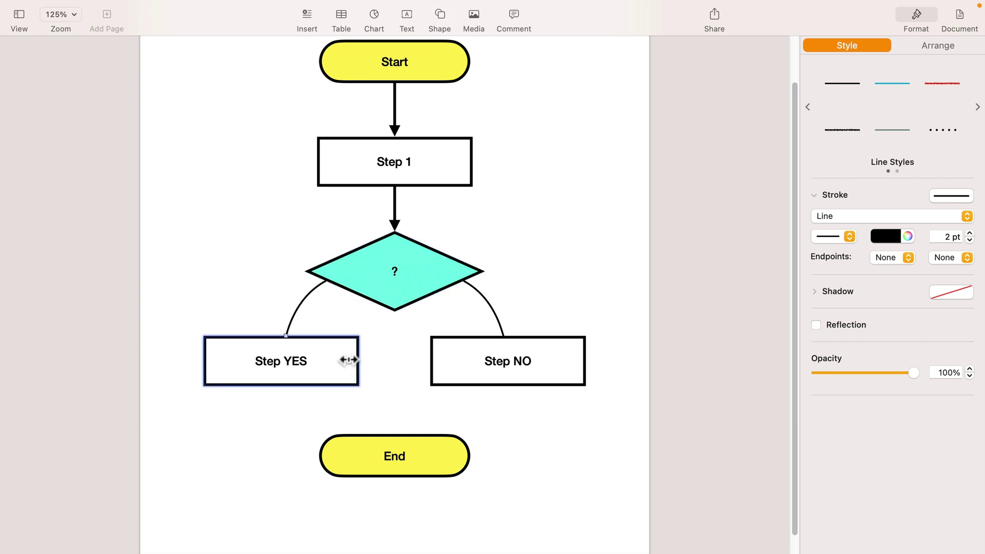
Step: Link Step YES and Step NO each to End with connection lines, straightening both
left_click(439, 13)
left_click(545, 78)
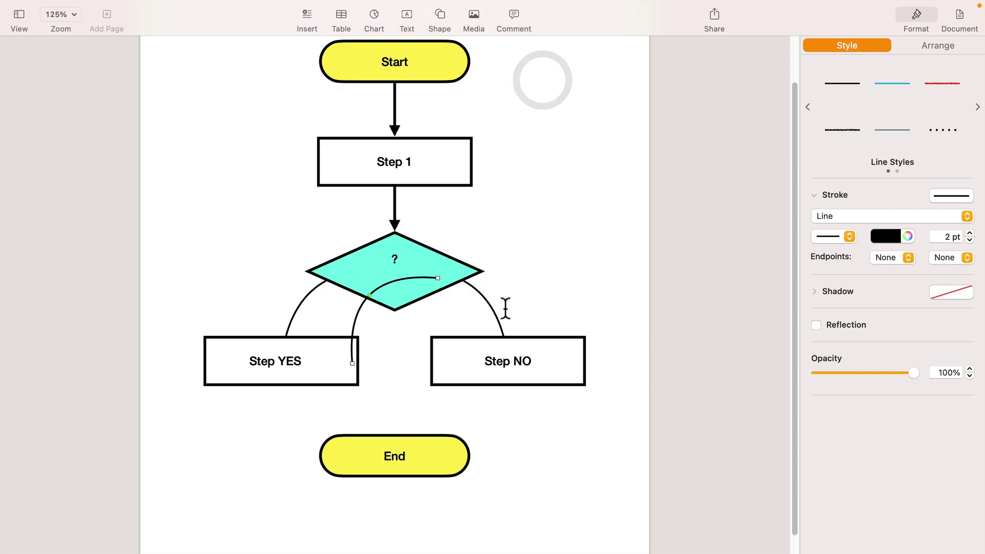
left_click_drag(435, 277, 297, 386)
left_click_drag(352, 364, 382, 440)
left_click(439, 17)
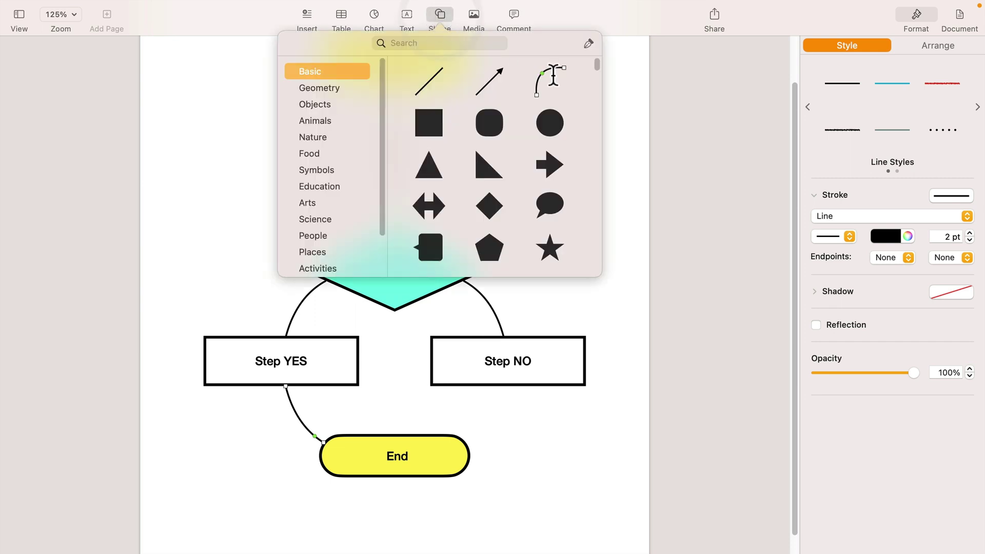
left_click(552, 78)
left_click_drag(438, 278, 507, 379)
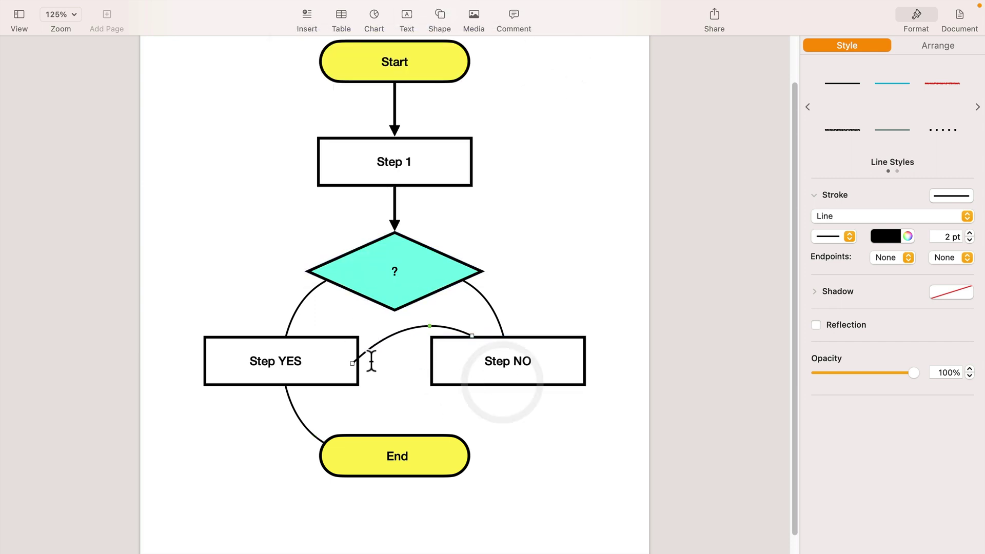
left_click_drag(350, 362, 440, 433)
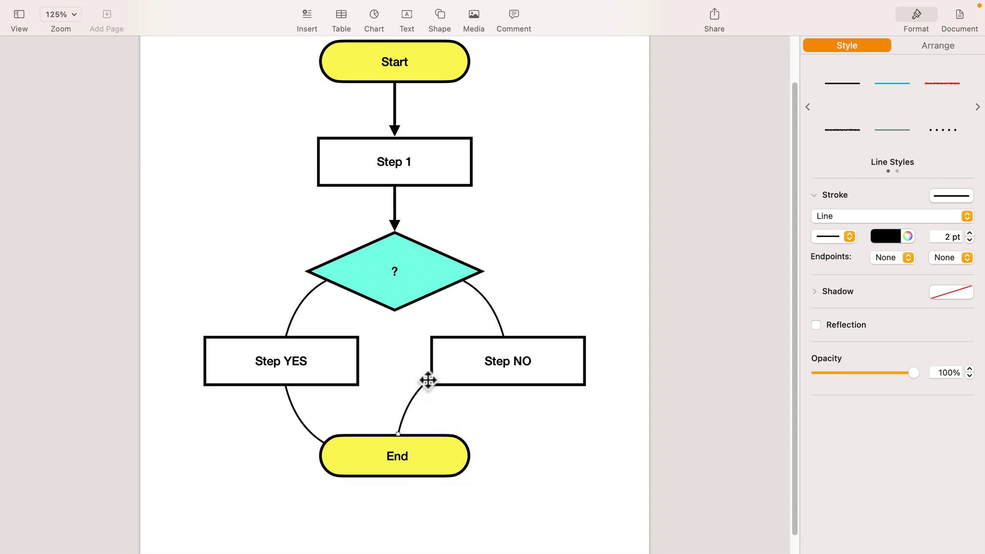
left_click_drag(426, 380, 453, 409)
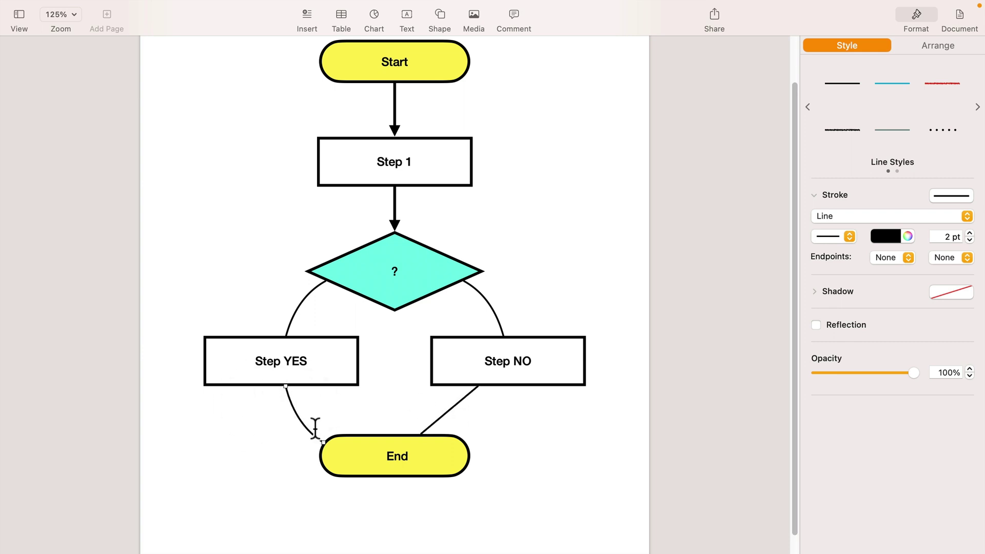
left_click_drag(313, 430, 331, 401)
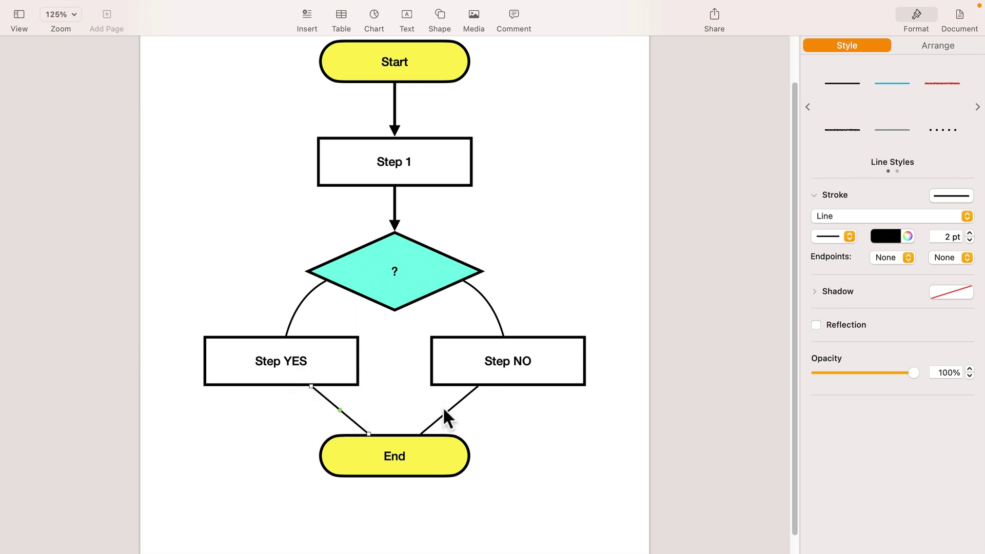
Step: Give the selected connectors a 3 pt stroke and arrowheads
left_click(444, 410, "shift")
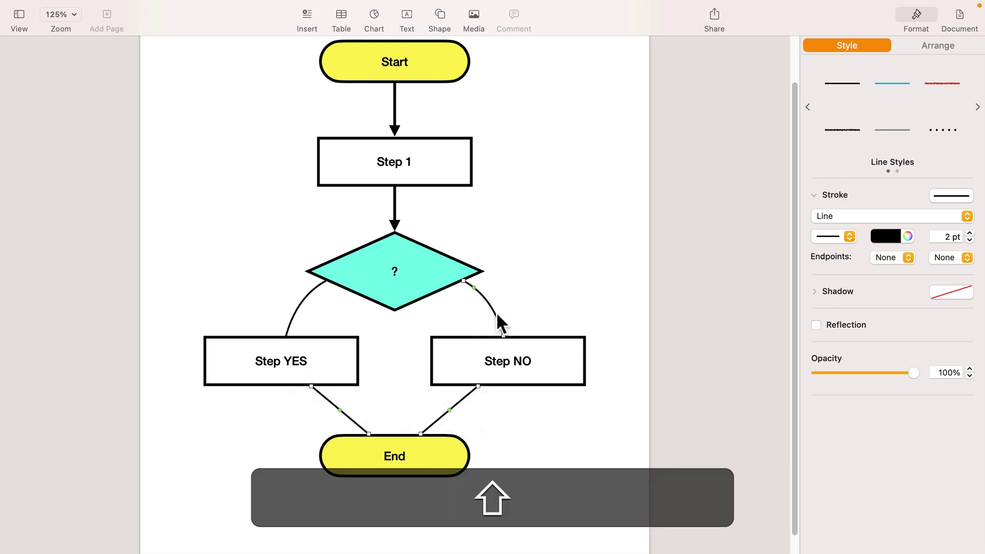
left_click(306, 293, "shift")
left_click(970, 233)
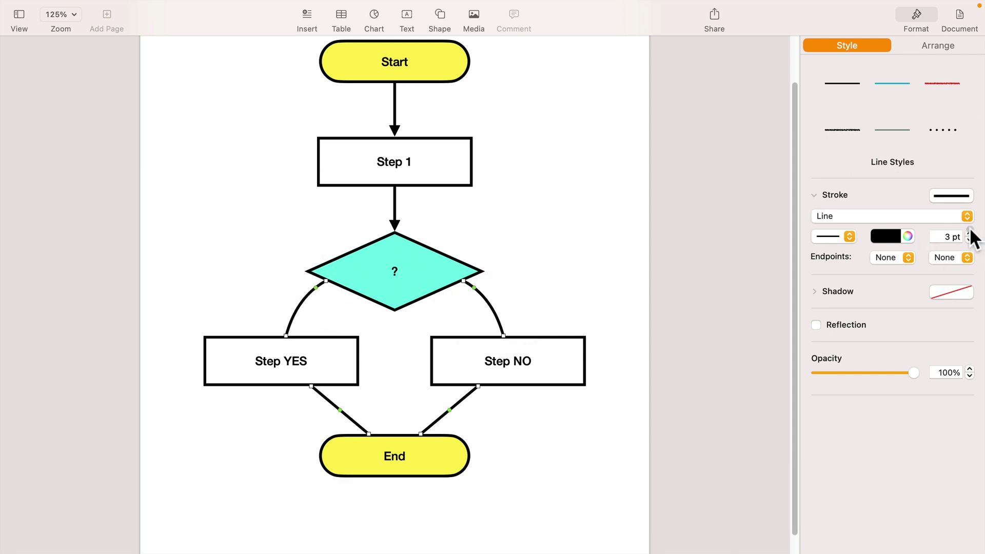
left_click(909, 256)
left_click(906, 271)
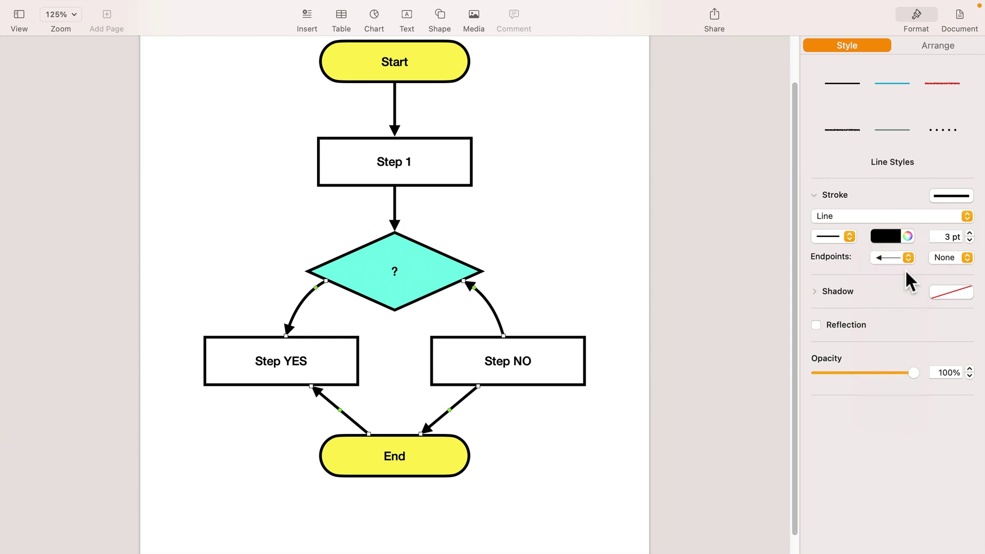
left_click(572, 276)
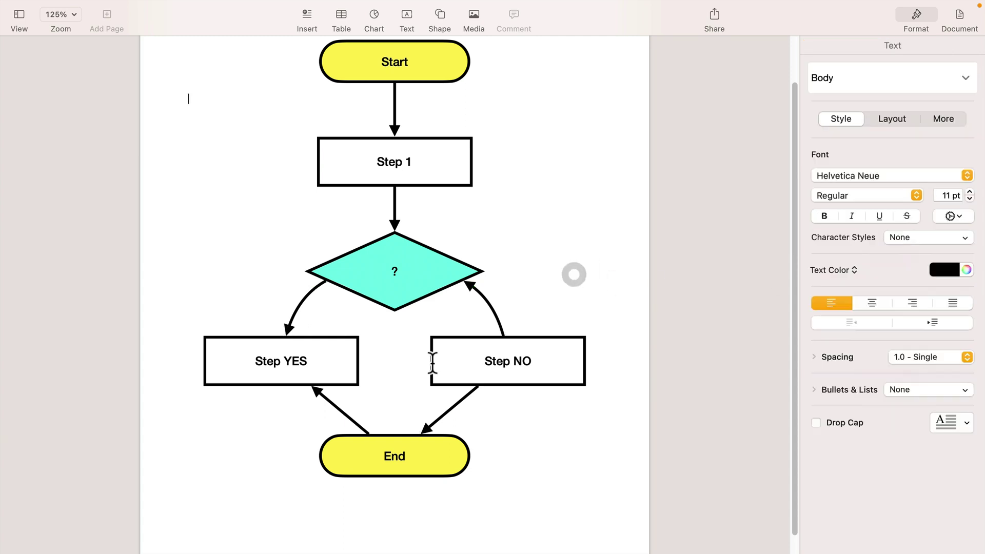
Step: Flip the arrowheads so they point into Step NO and into End
left_click(488, 302)
left_click(908, 256)
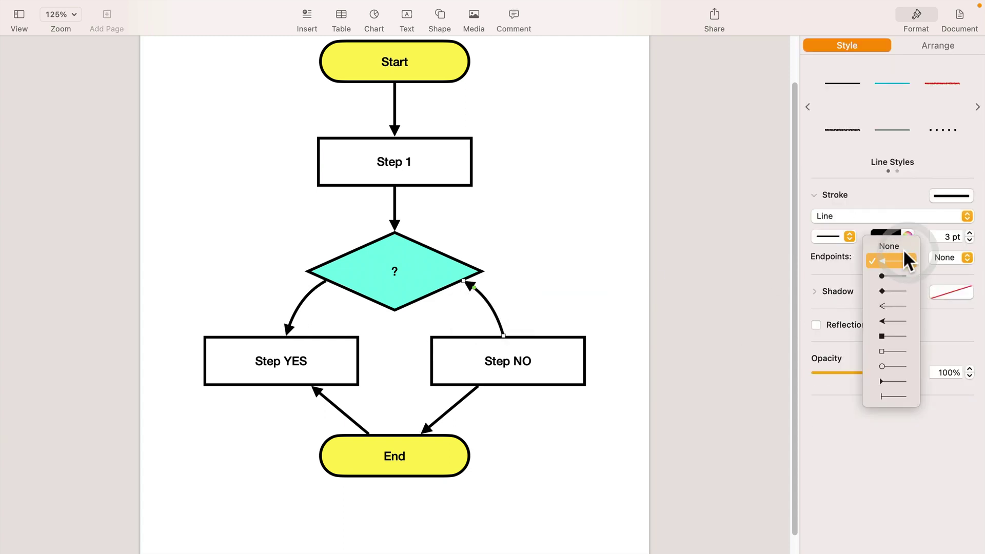
left_click(913, 247)
left_click(940, 257)
left_click(940, 275)
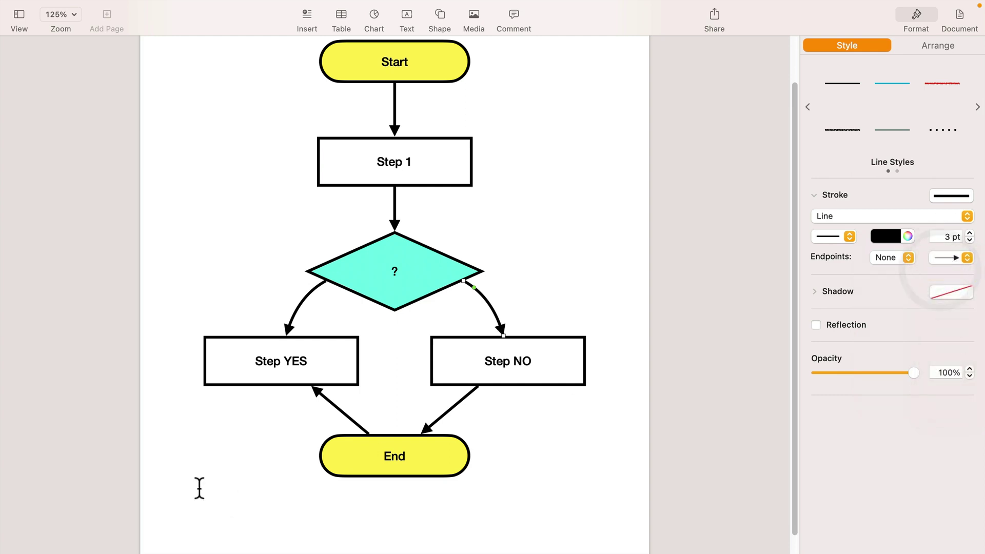
left_click(339, 407)
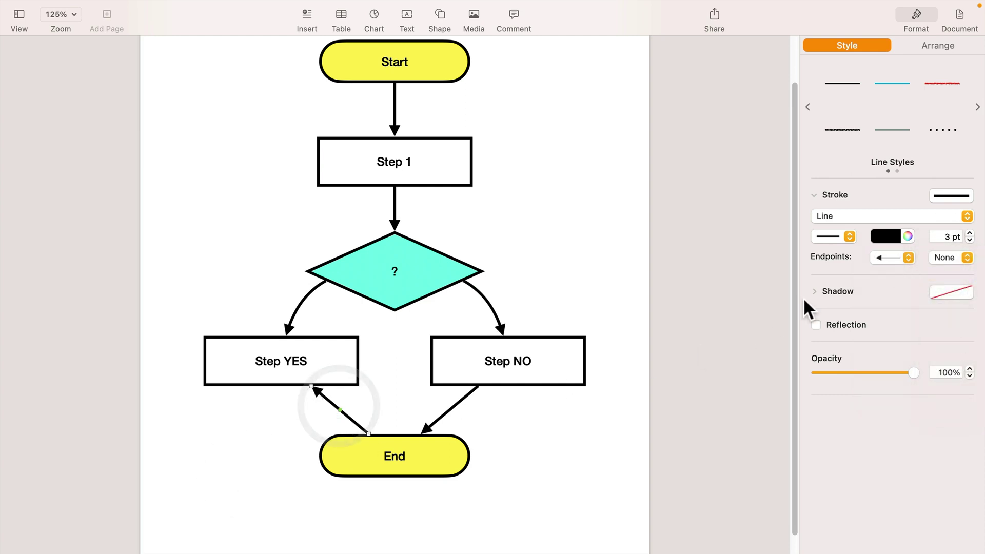
left_click(883, 256)
left_click(906, 247)
left_click(947, 257)
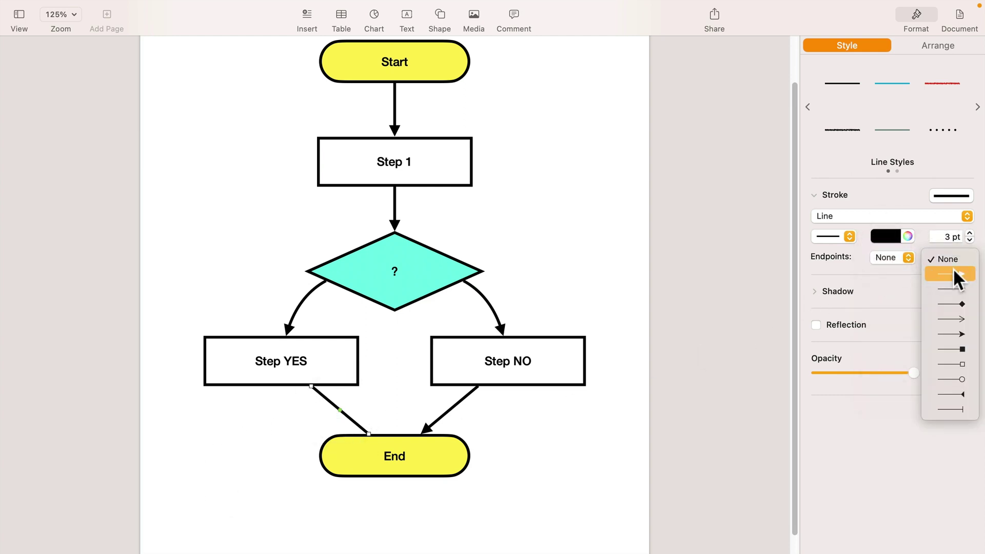
left_click(952, 273)
left_click(565, 253)
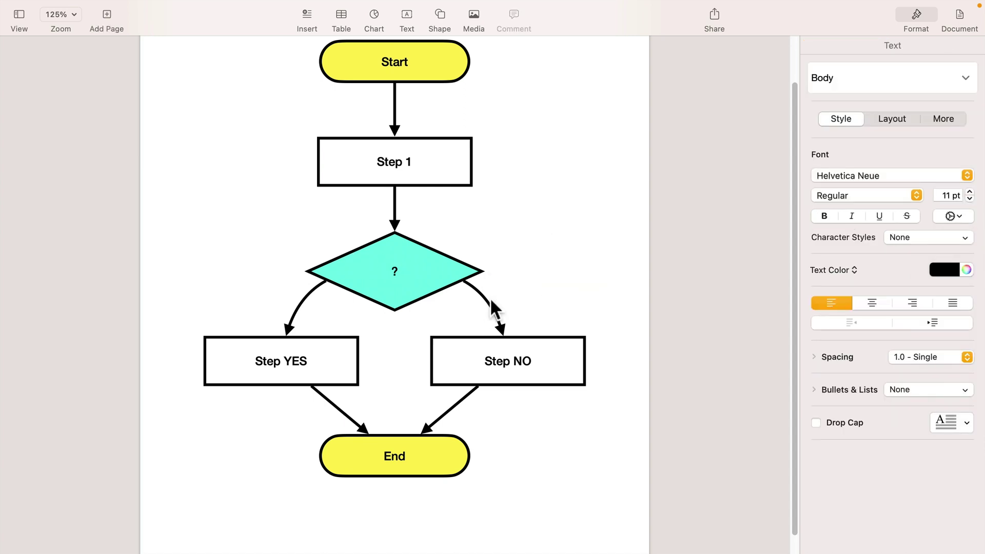
Step: Bend the Step NO and Step YES curves to leave the diamond's right and left tips
left_click(488, 301)
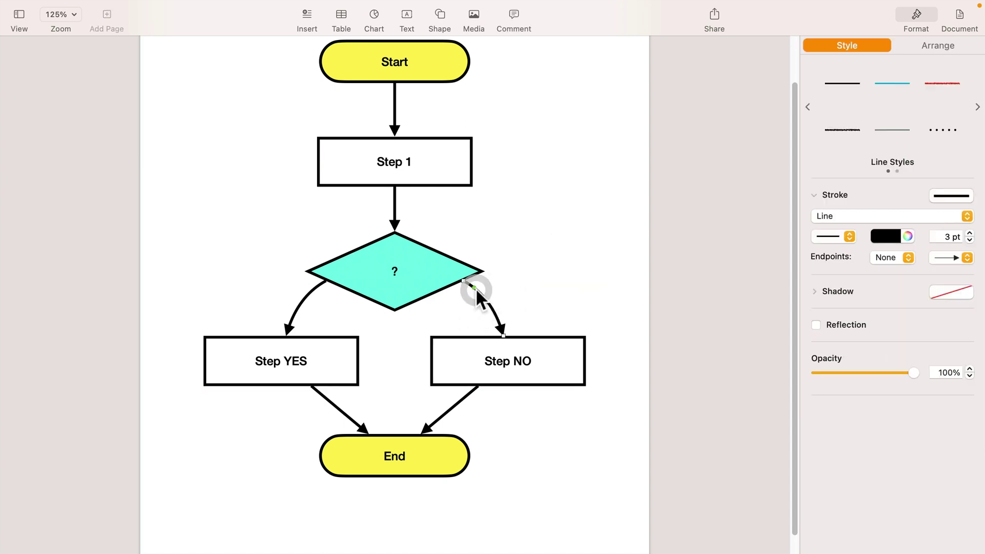
left_click_drag(474, 288, 503, 279)
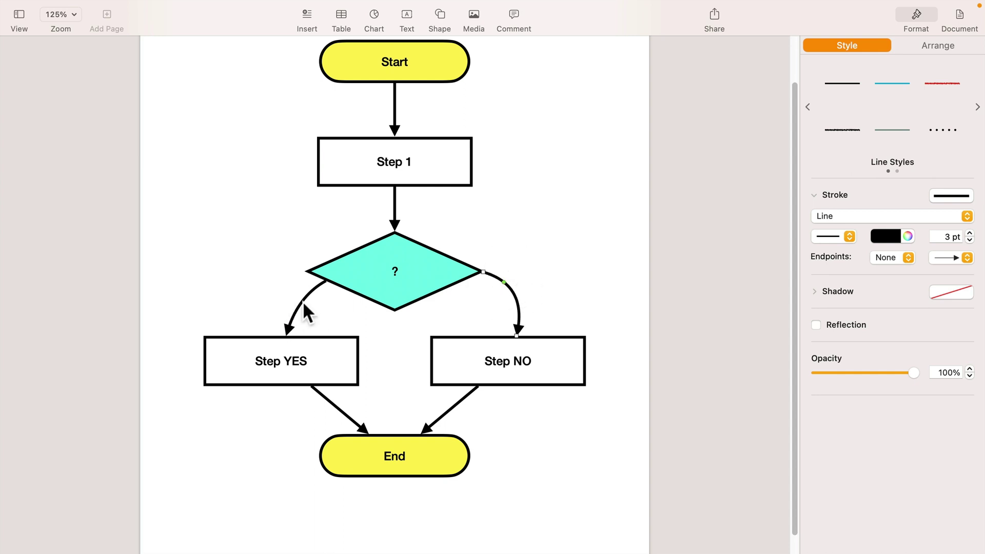
left_click(303, 300)
left_click_drag(310, 292, 281, 280)
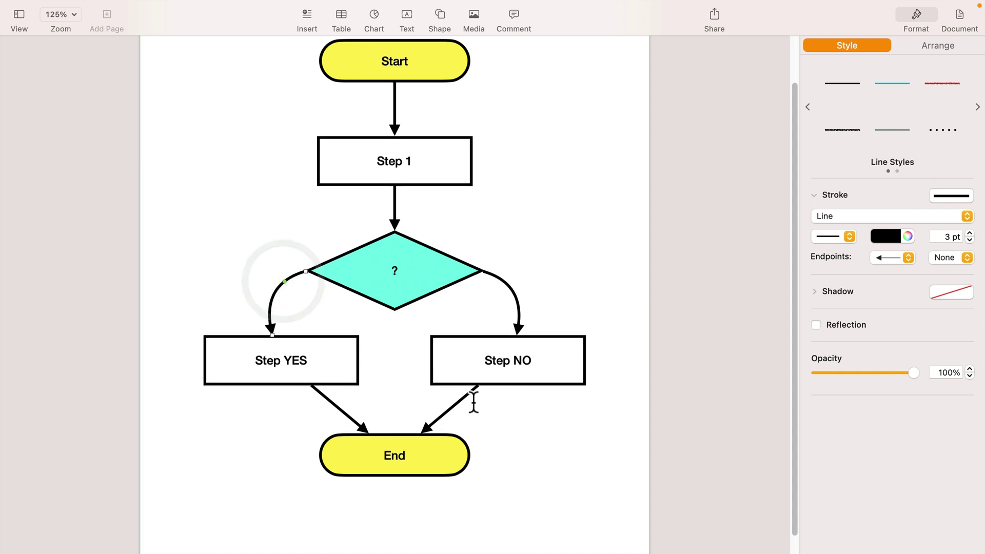
left_click(552, 425)
scroll(531, 387, "up", 1)
scroll(531, 385, "up", 2)
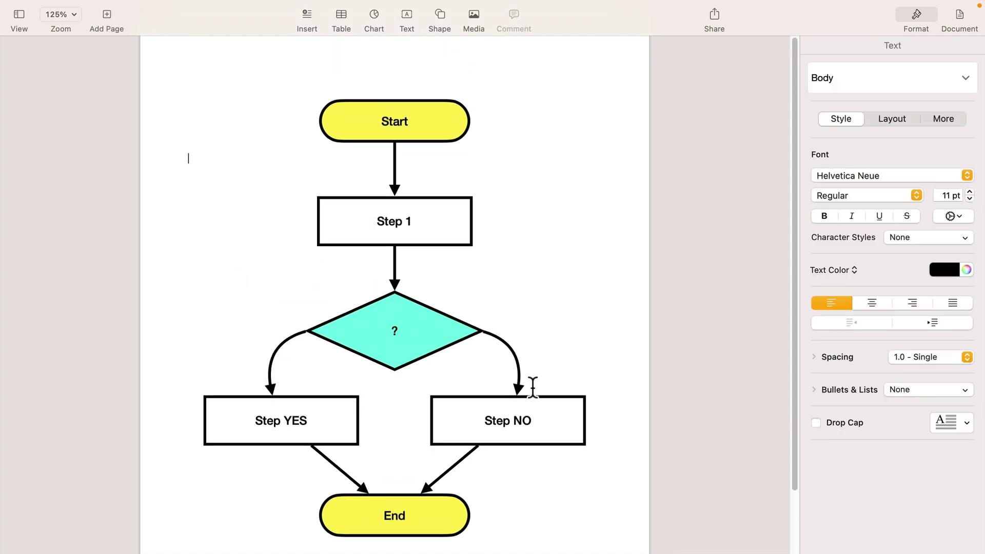
left_click(413, 108)
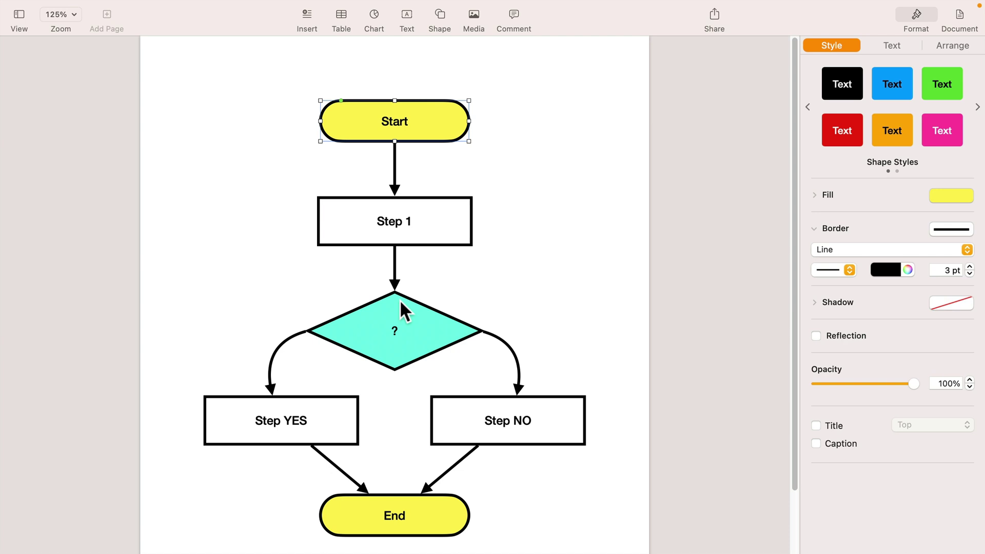
left_click(440, 17)
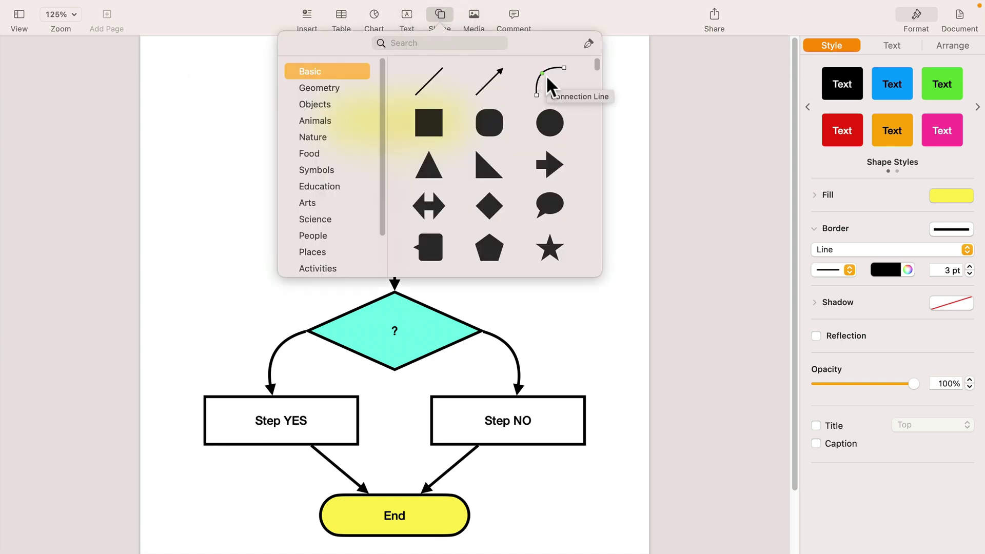
left_click(632, 106)
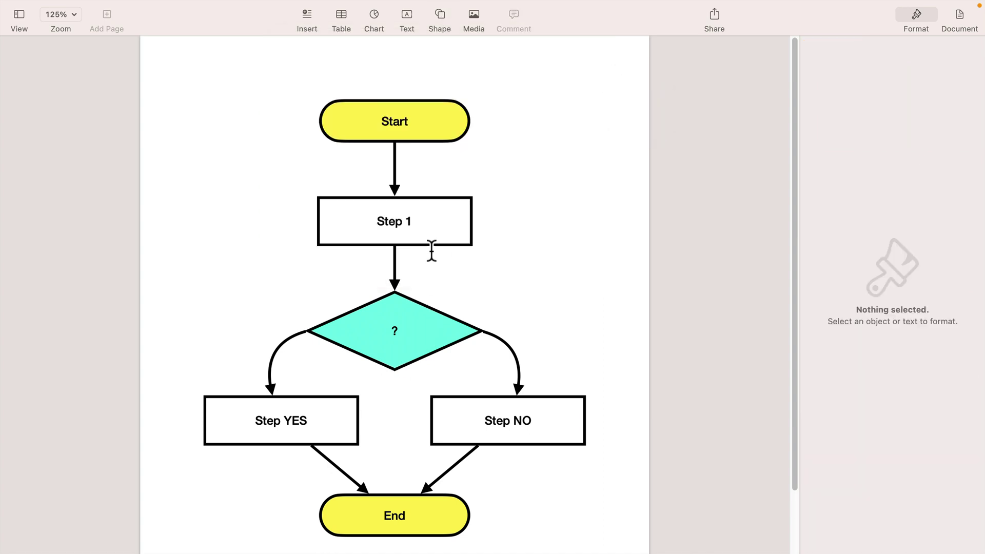
Step: Move Step 1 right, the diamond up-left, Step NO up-right and Step YES up
left_click(439, 230)
left_click_drag(435, 226, 552, 217)
left_click_drag(429, 315, 378, 287)
left_click(482, 394)
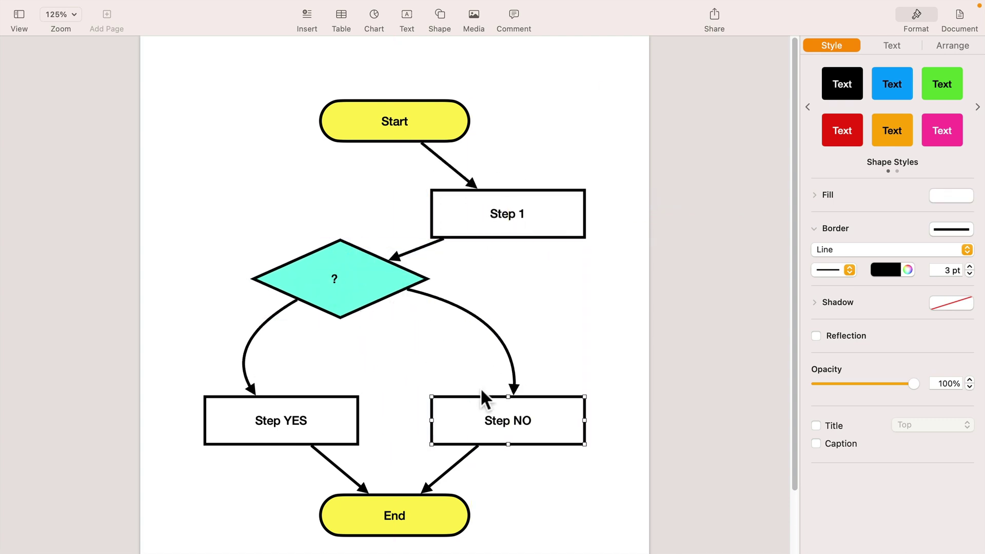
left_click_drag(482, 394, 522, 333)
left_click_drag(323, 431, 316, 401)
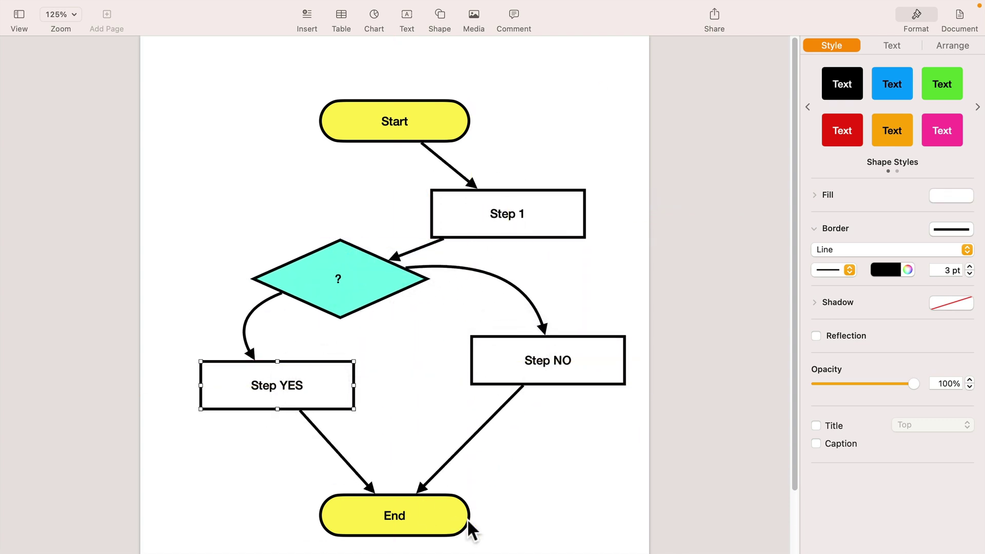